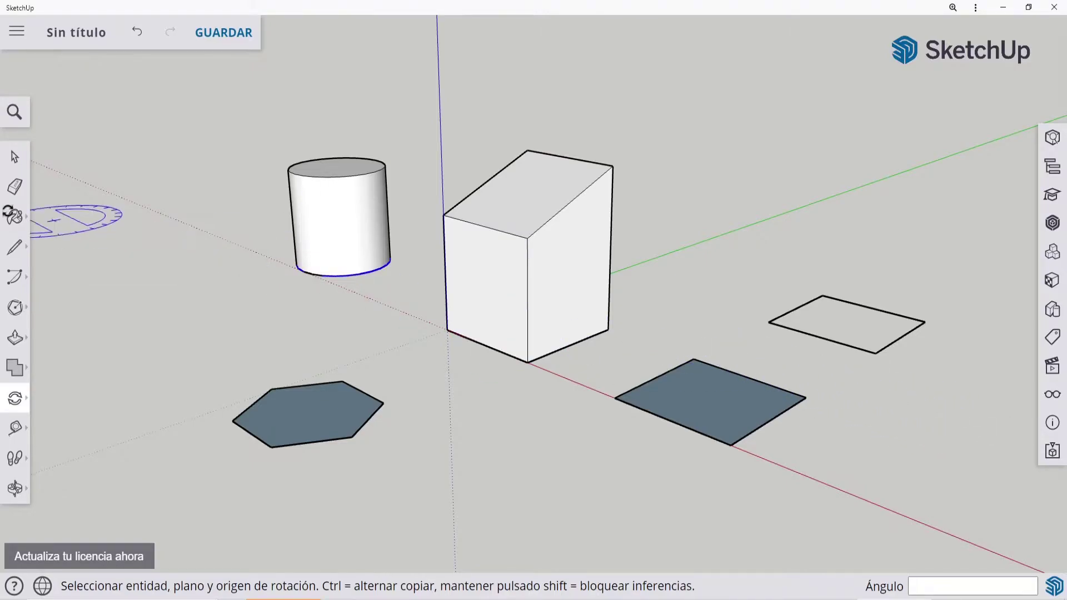
- Rotate the filled rectangle 30 degrees about its corner nearest the box, and undo the rotation
click(15, 157)
drag(709, 415, 596, 356)
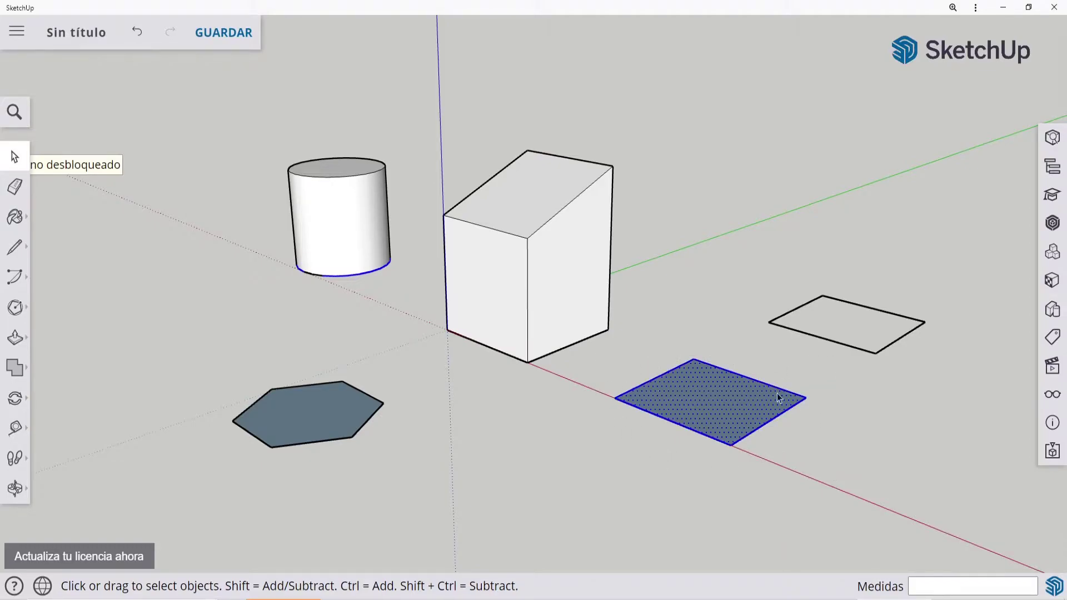
click(16, 401)
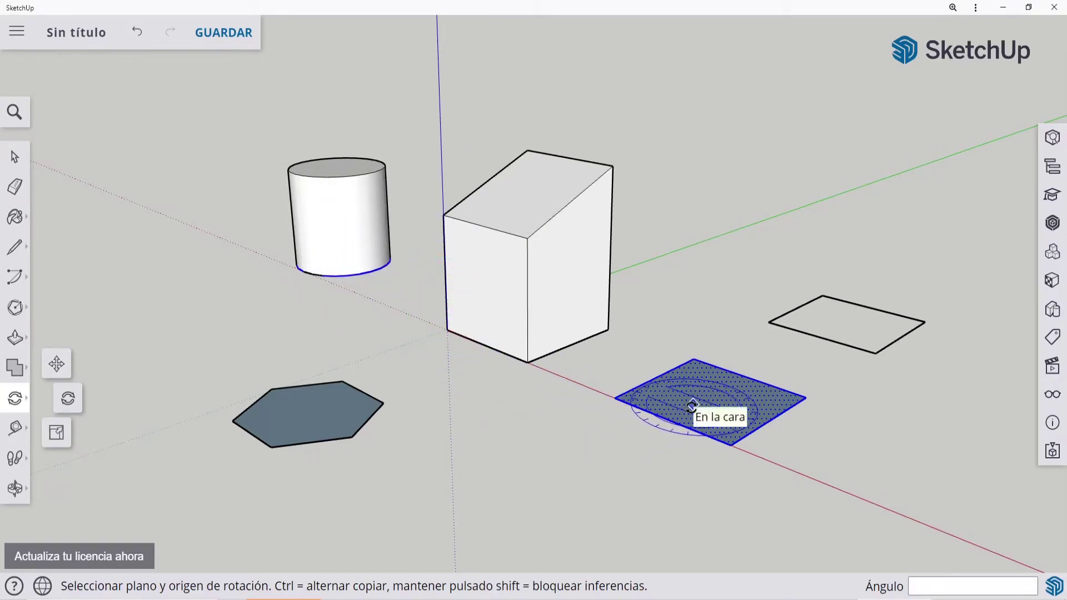
click(614, 397)
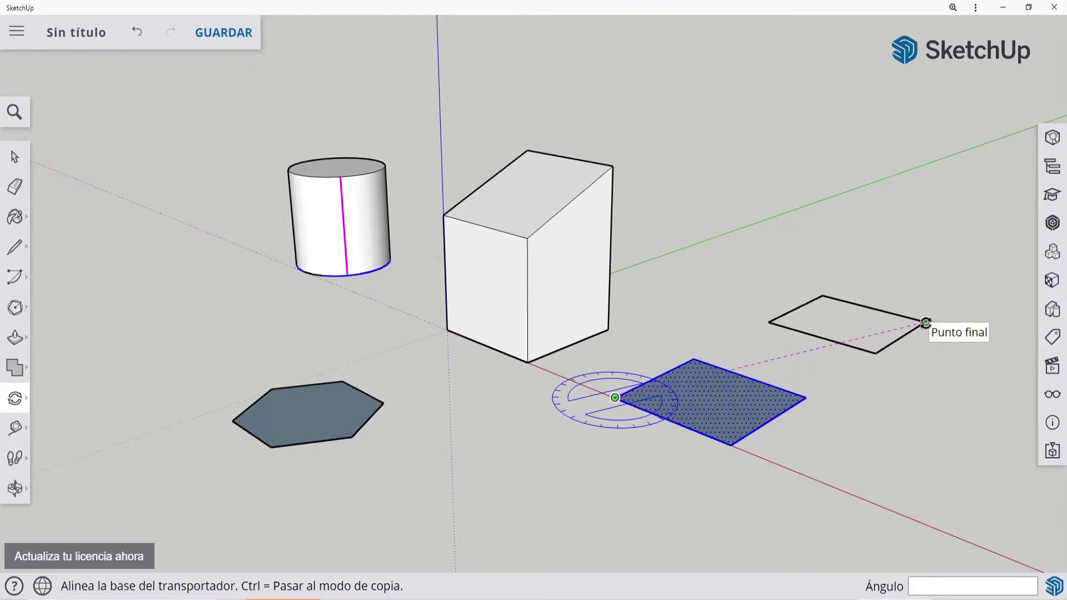
click(926, 322)
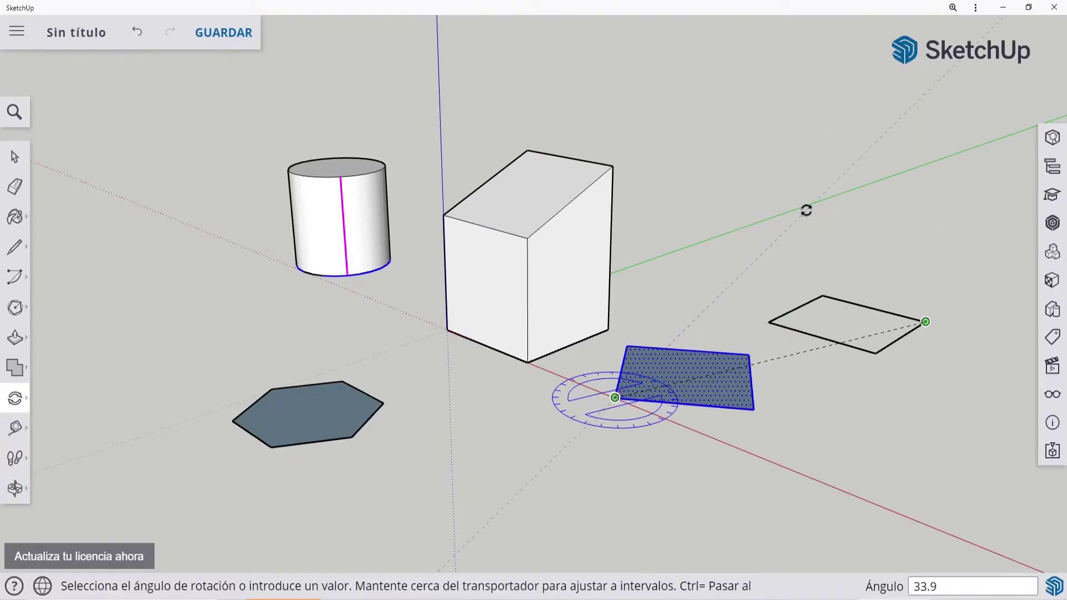
key(Return)
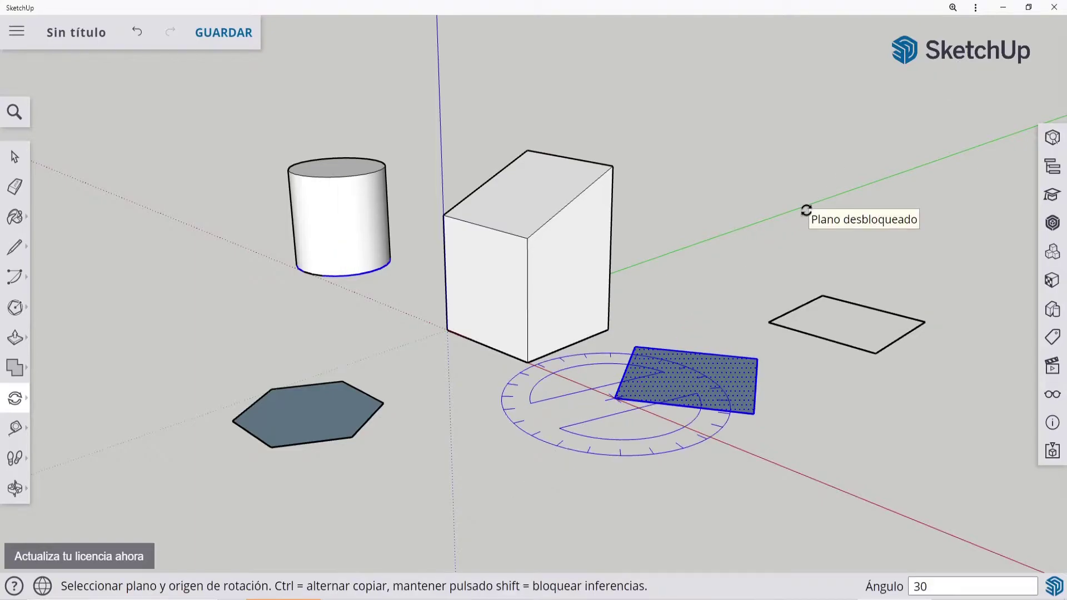
key(ctrl+z)
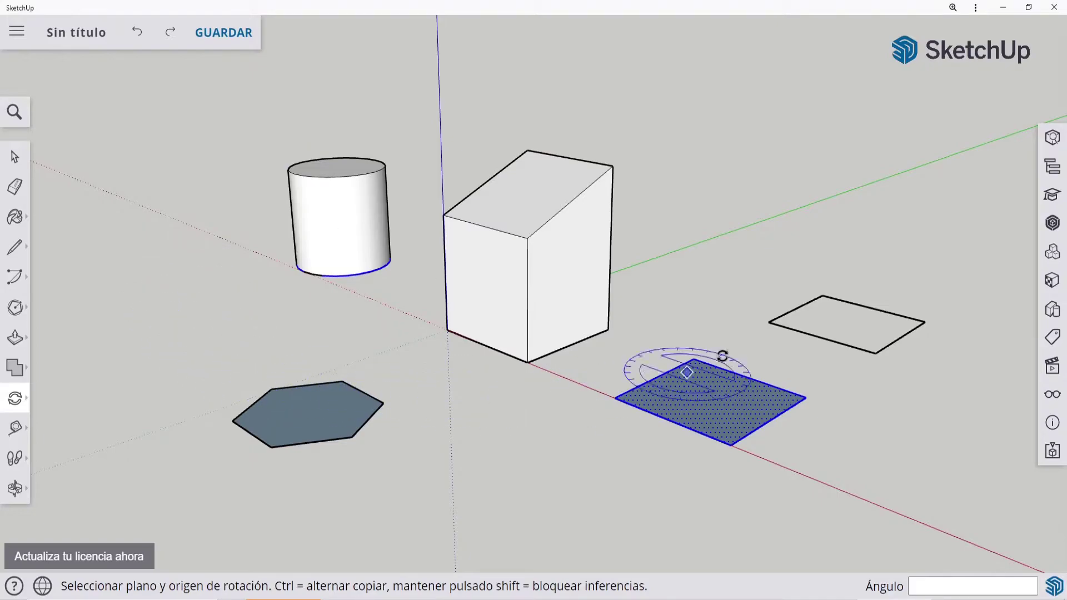
- Try rotating the filled rectangle about the hexagon's outer corner, referencing the empty rectangle's far corner, then undo it and clear the selection
click(233, 420)
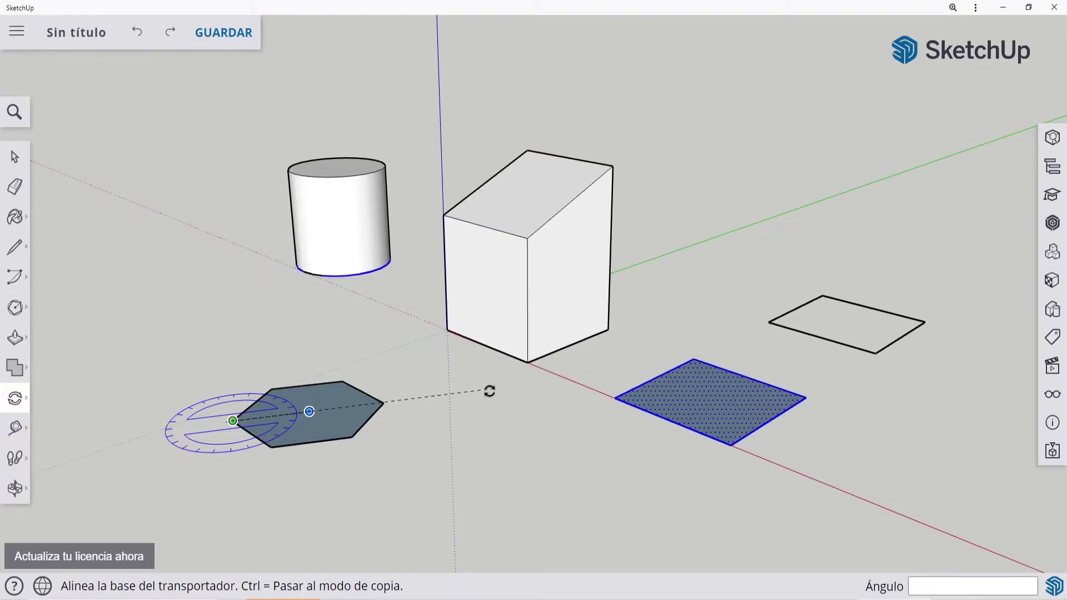
click(926, 322)
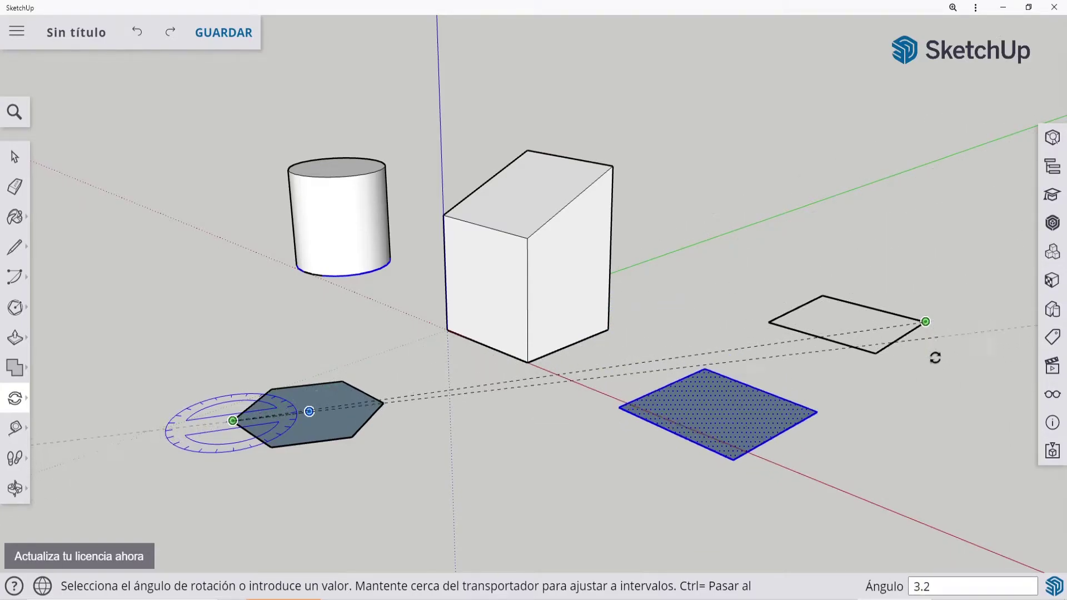
click(929, 404)
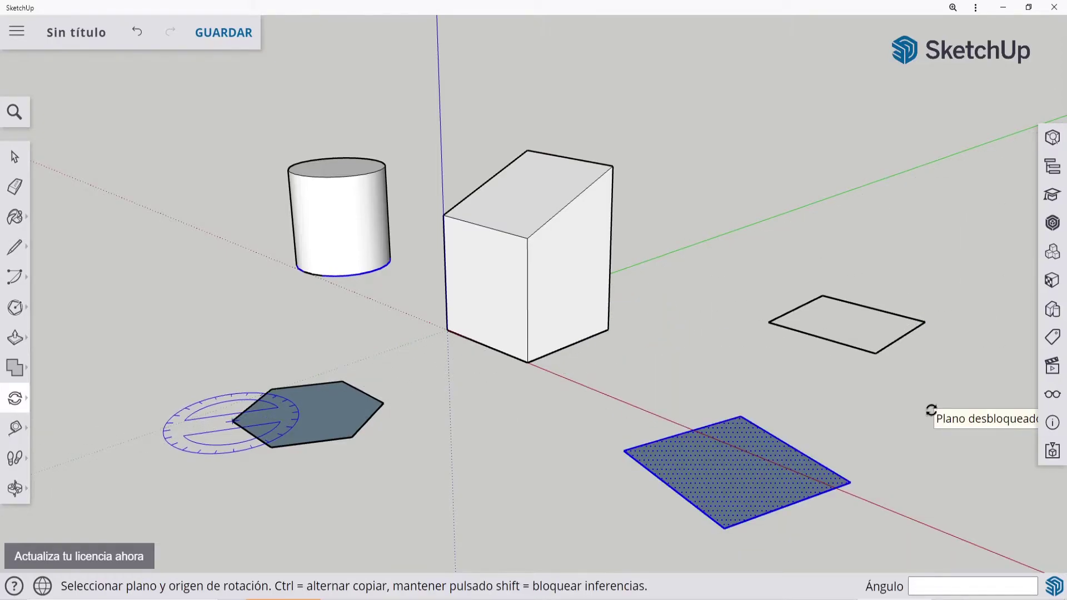
key(ctrl+z)
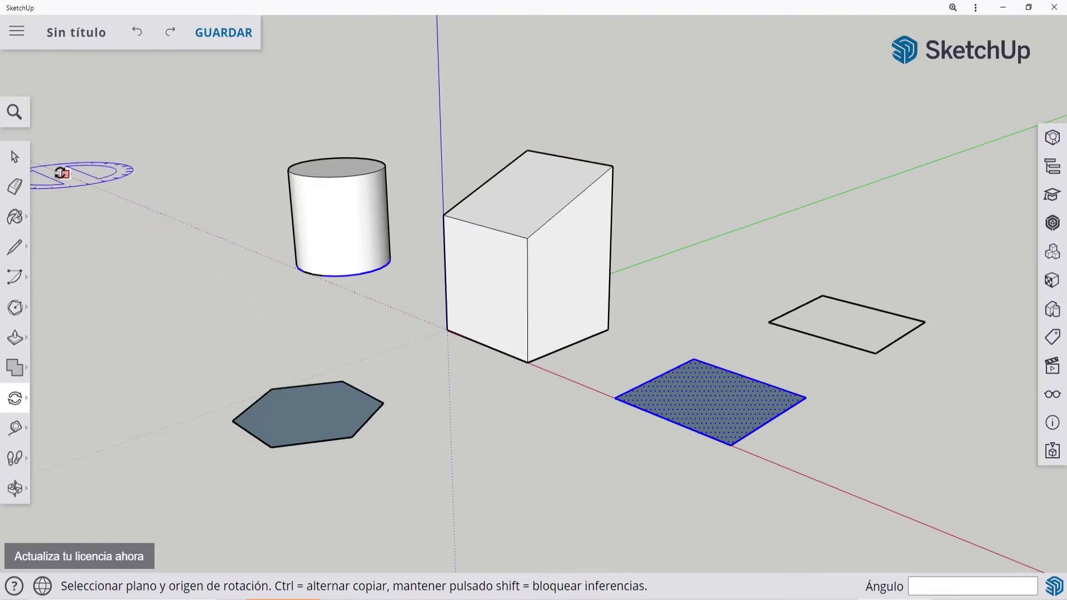
key(space)
click(131, 291)
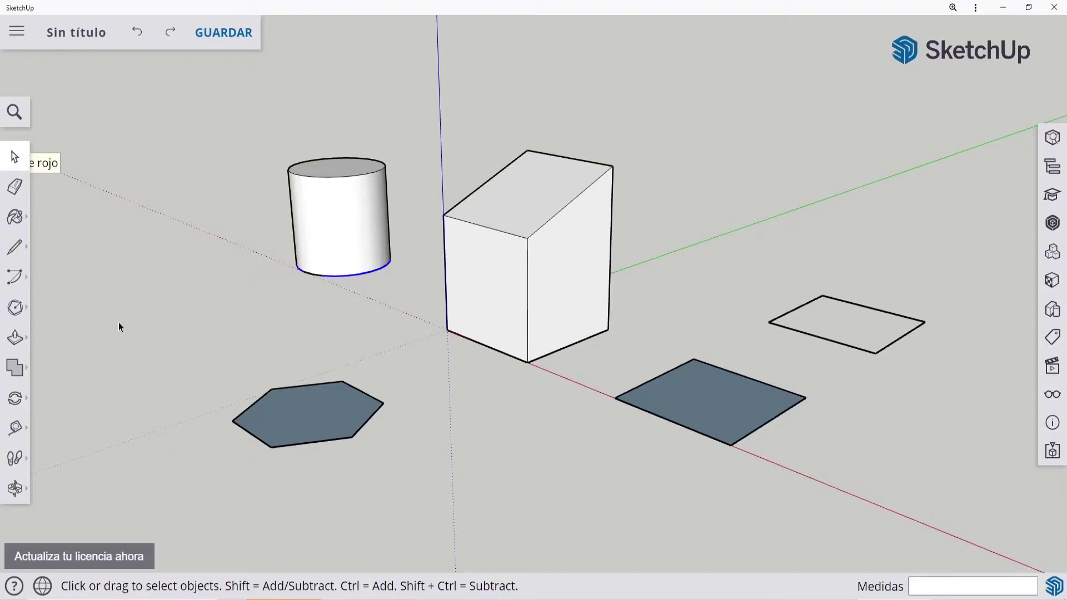
- Rotate the filled rectangle 60 degrees about its front corner in the plane of the box's front face, and undo the rotation
click(15, 400)
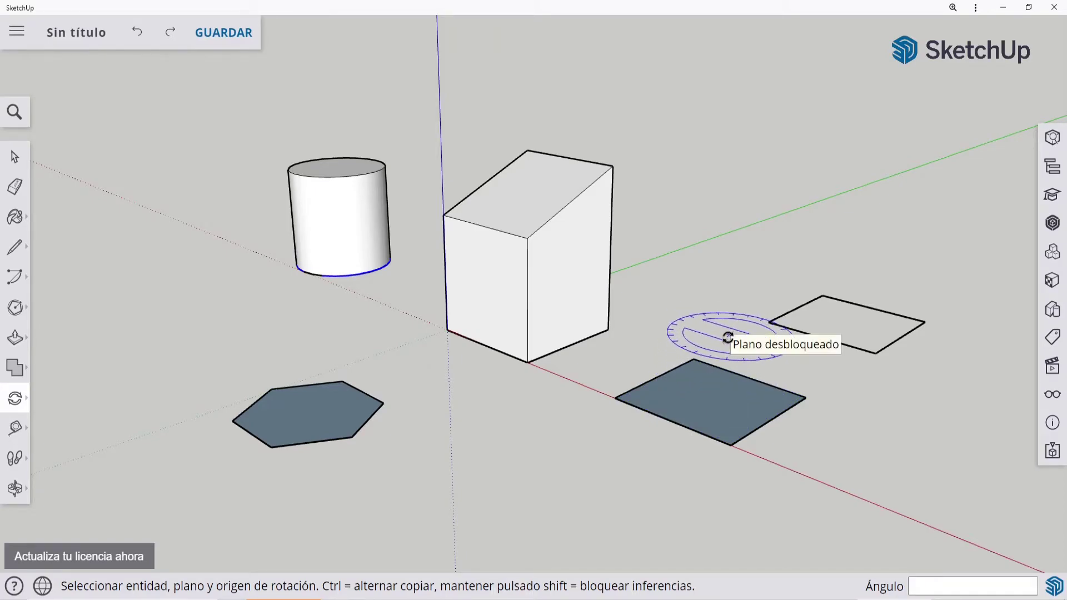
click(17, 161)
drag(815, 472, 604, 353)
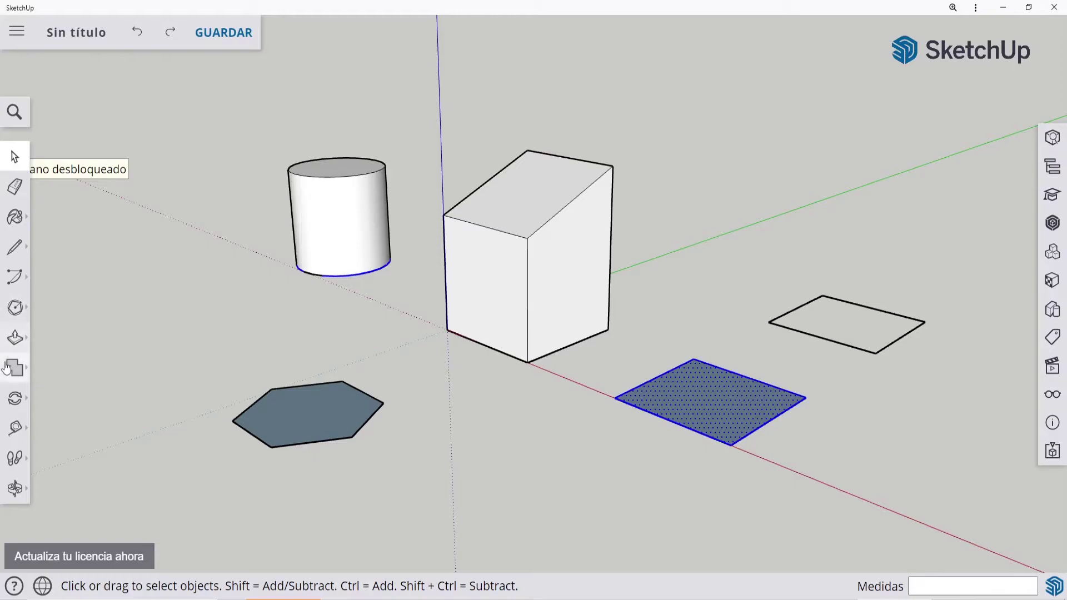
click(15, 398)
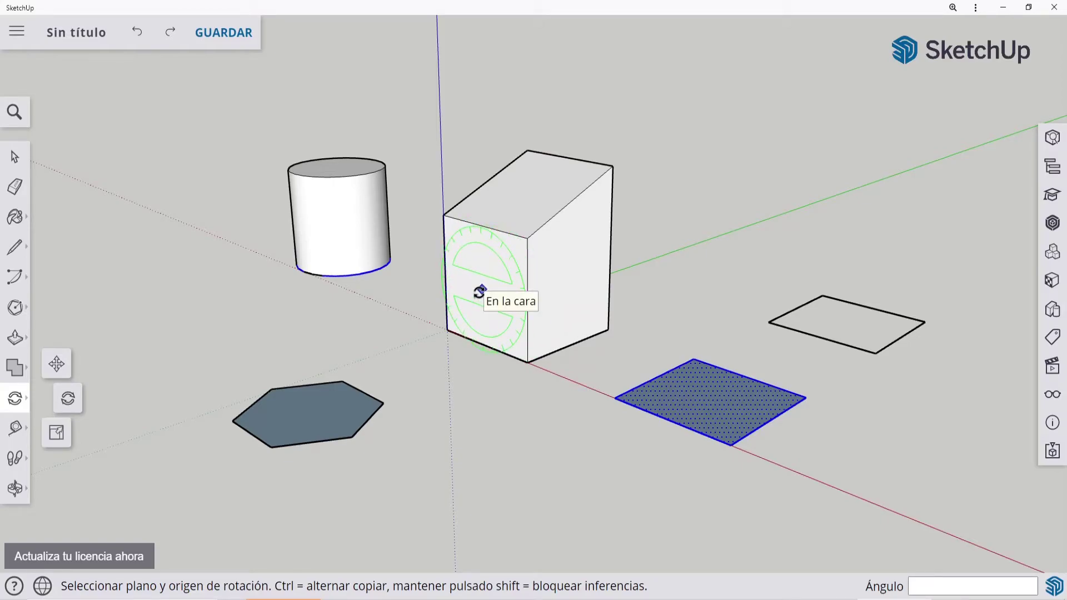
key(shift)
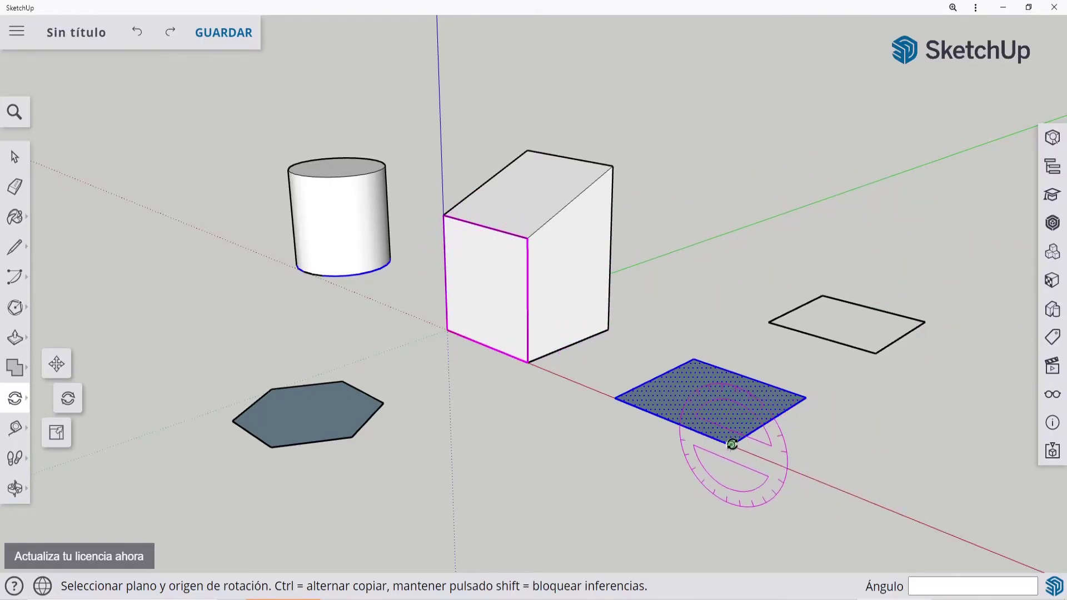
click(732, 445)
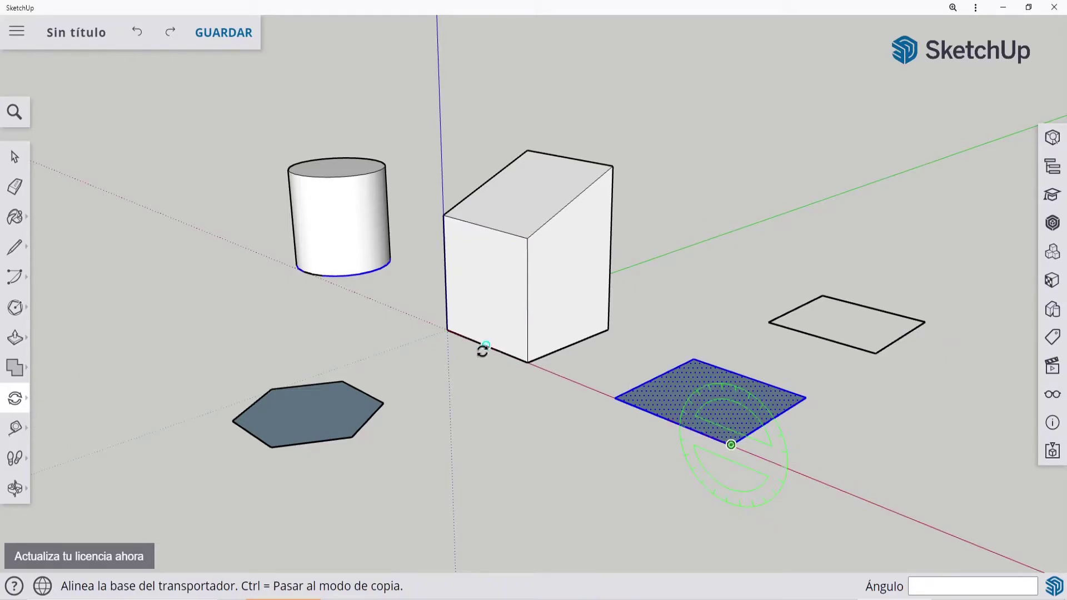
click(549, 372)
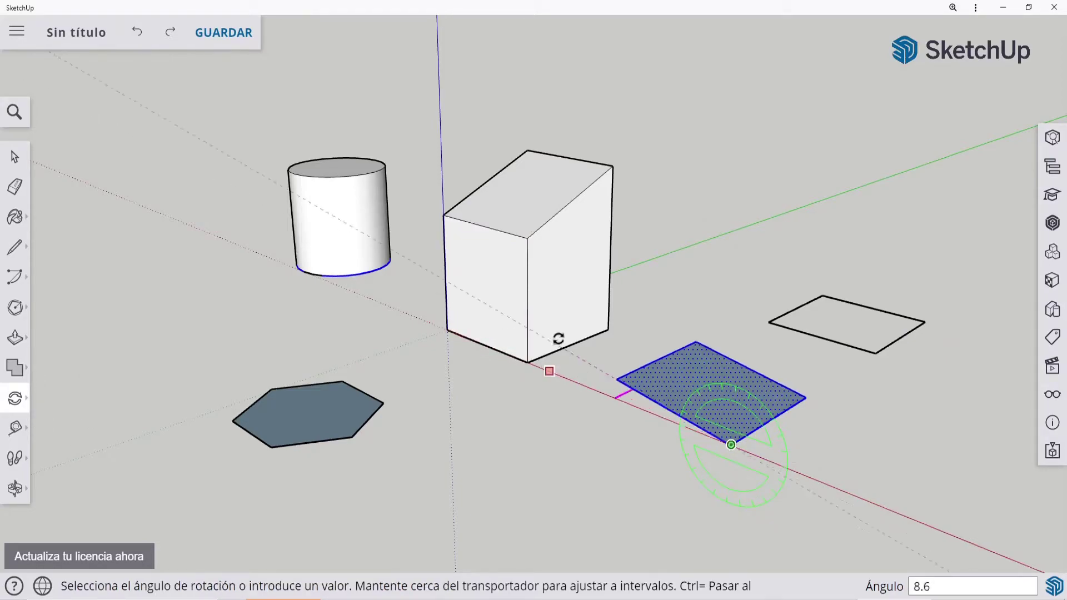
click(651, 261)
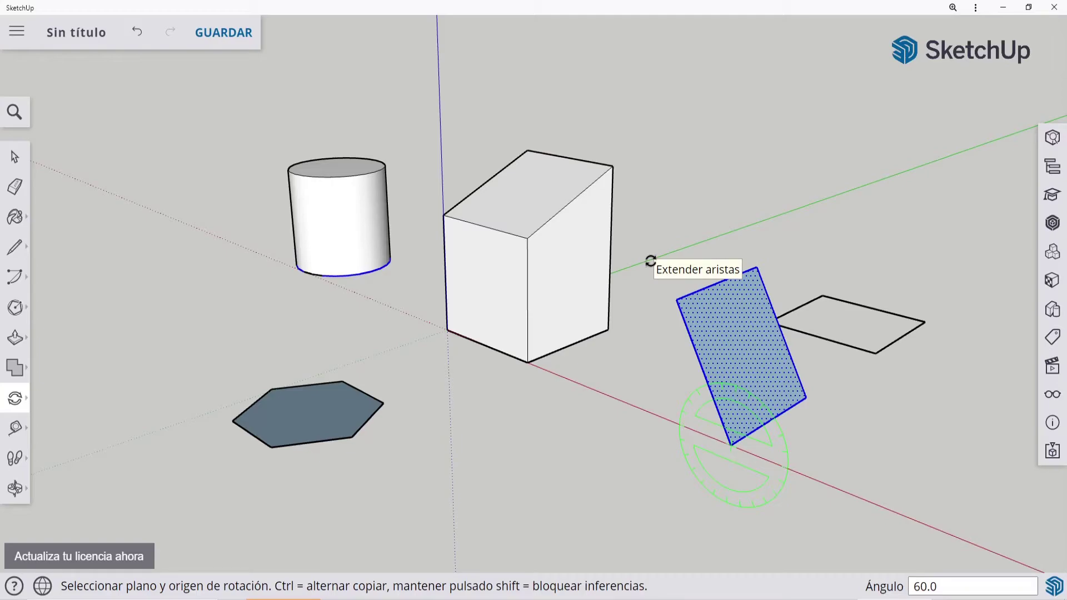
key(ctrl+z)
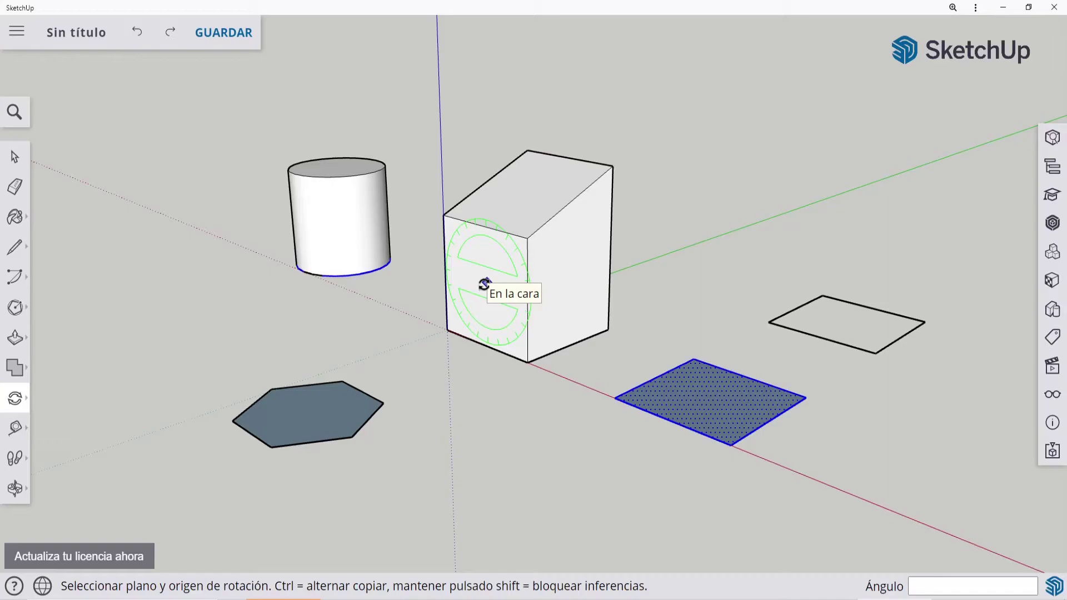
- Try rotating the filled rectangle about 11 degrees around its far corner with the protractor locked to the red axis
key(shift)
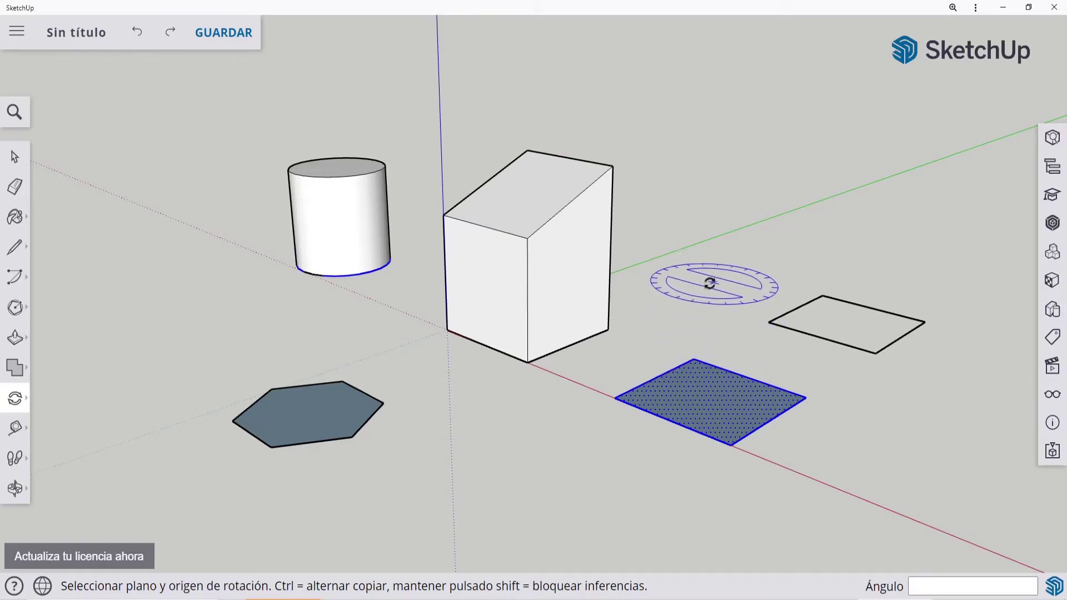
key(Right)
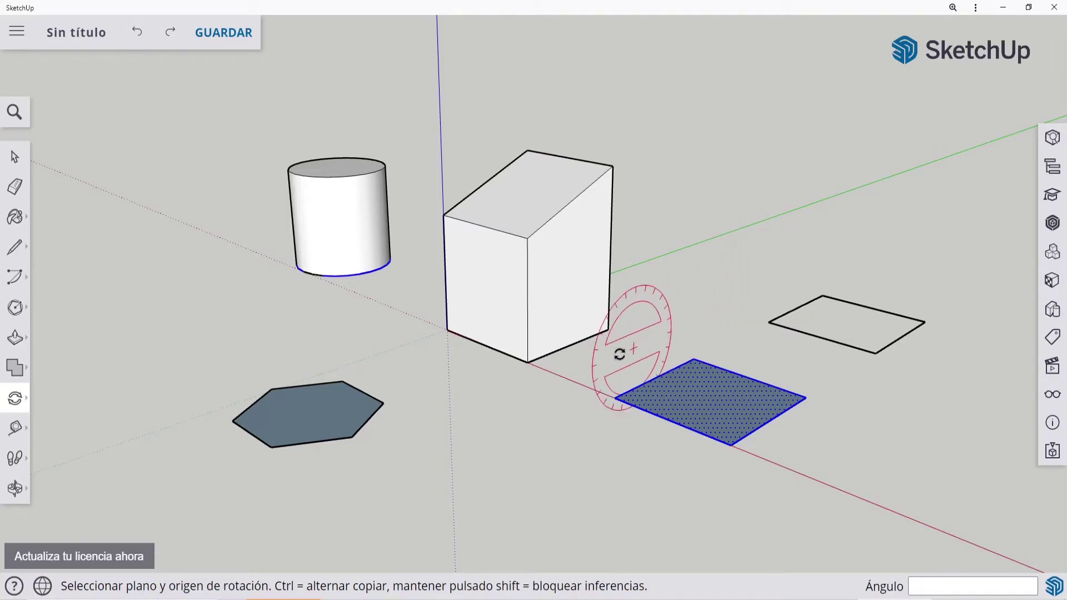
click(804, 398)
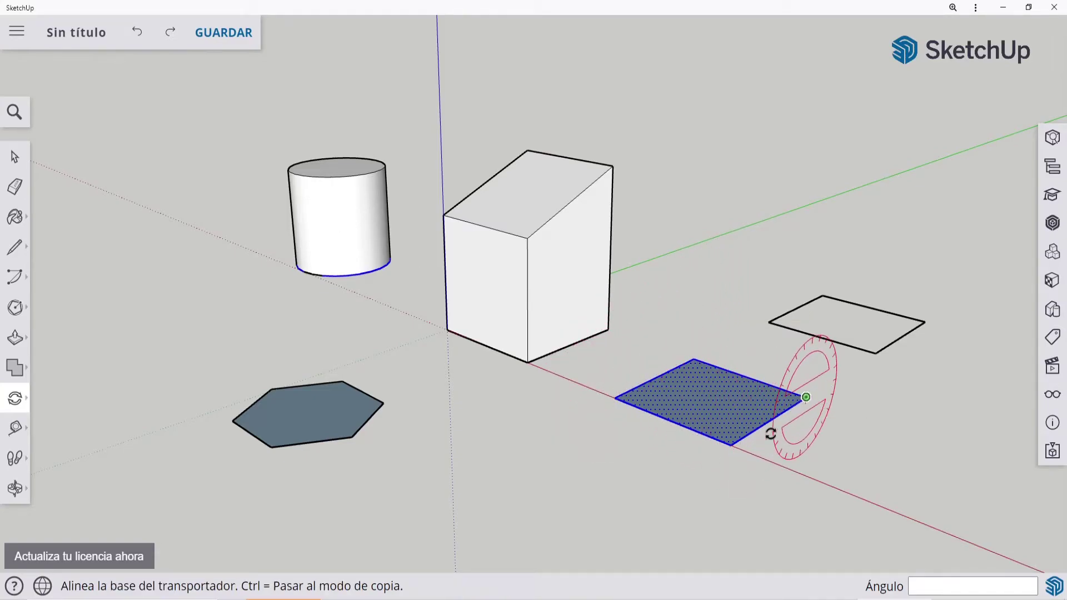
click(627, 536)
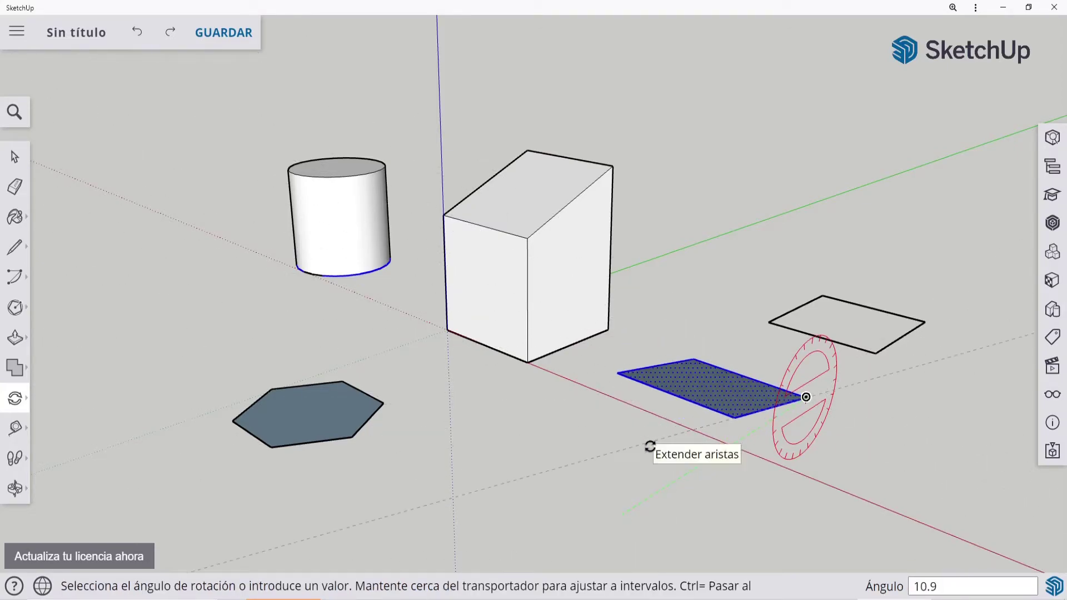
click(648, 444)
key(Left)
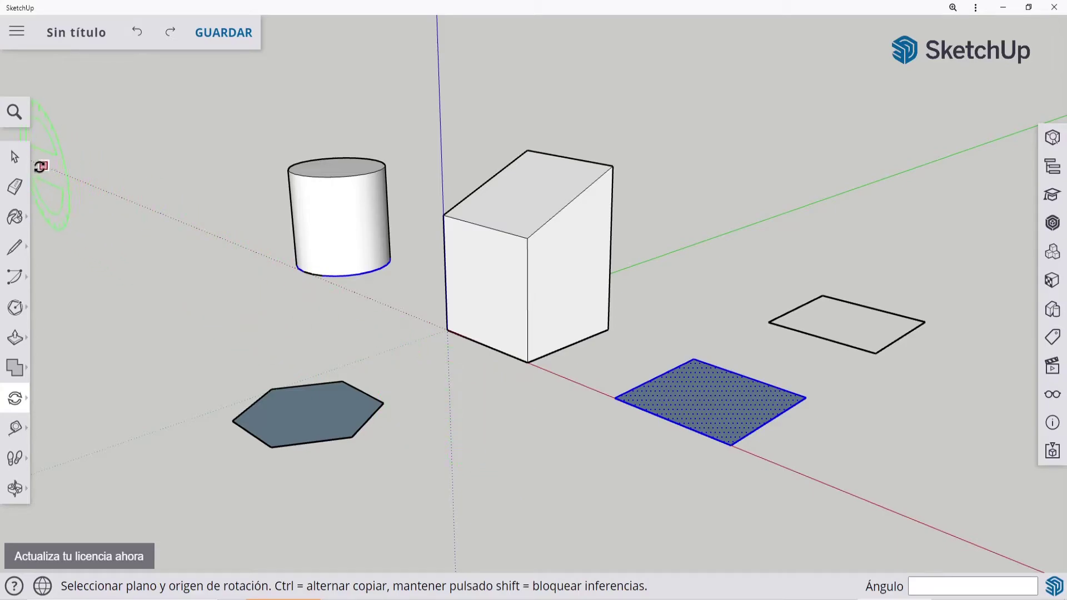
key(space)
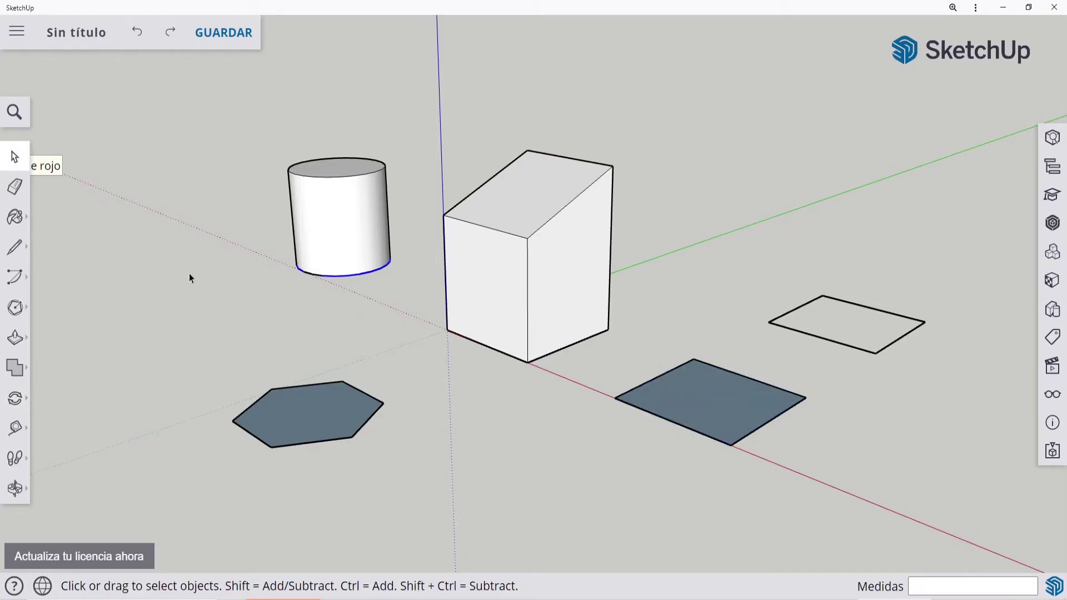
- Try rotating only the rear edge of the empty rectangle 15 degrees about its midpoint
click(15, 399)
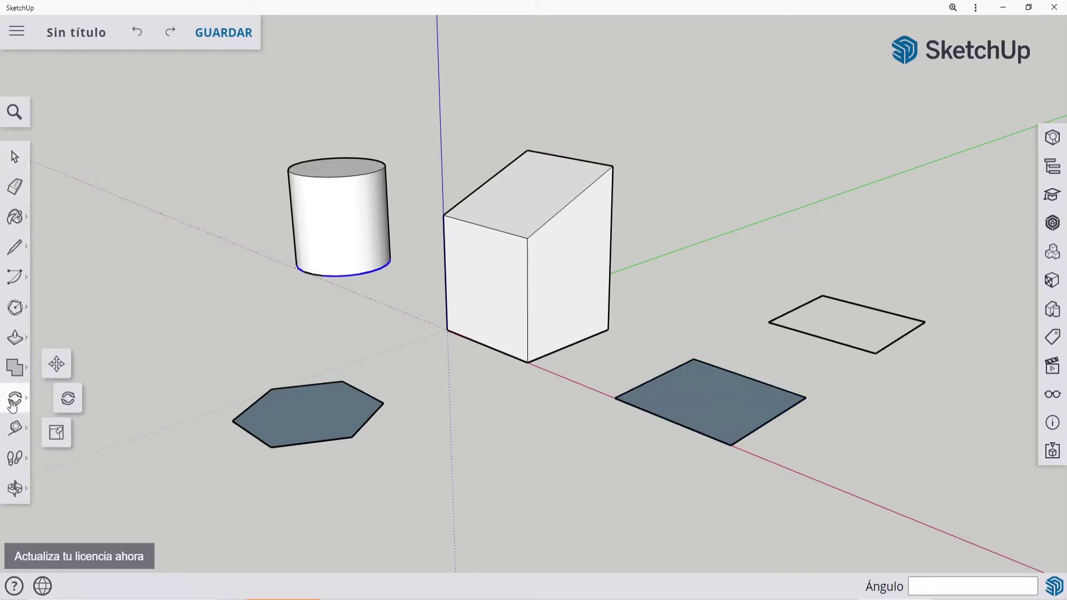
click(68, 400)
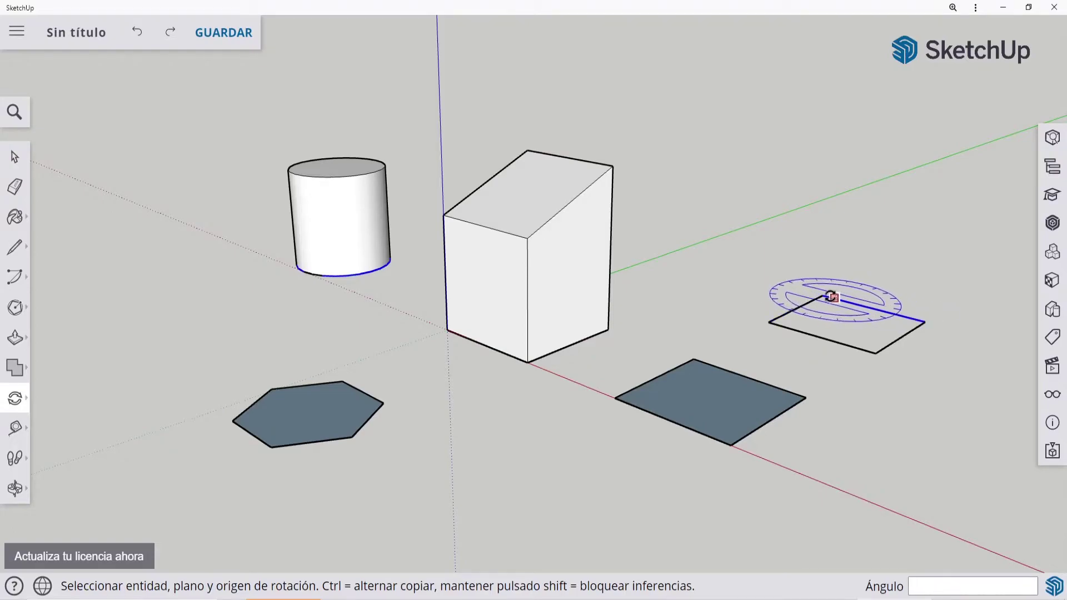
click(872, 308)
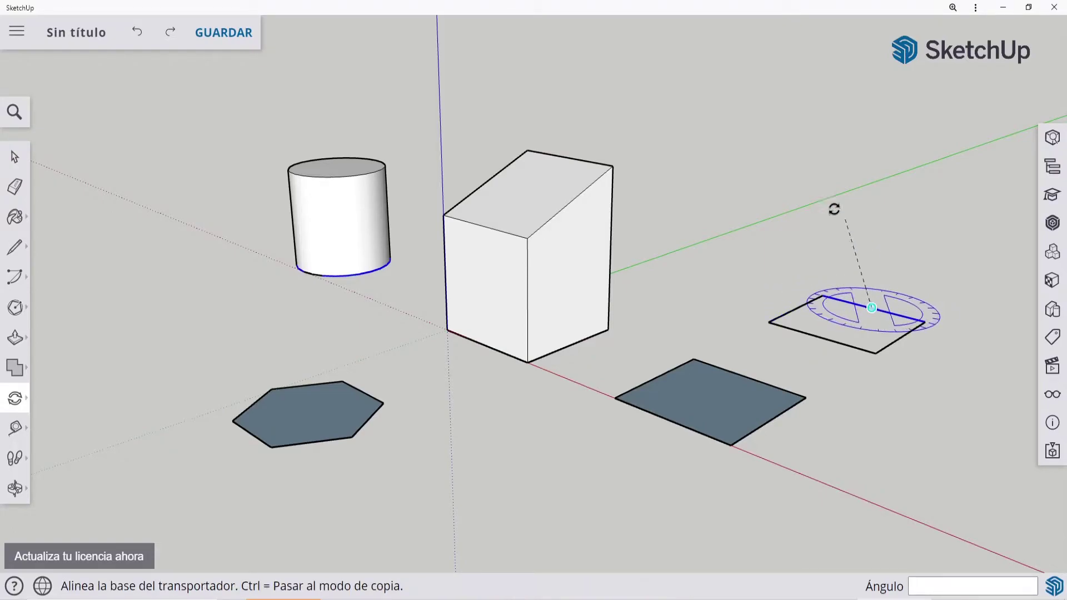
click(687, 195)
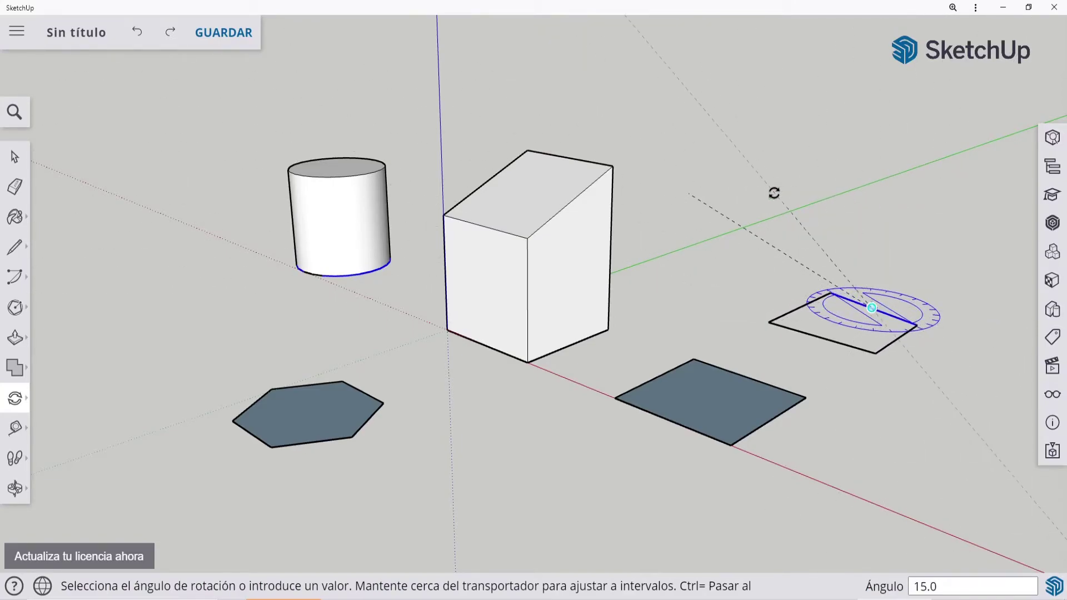
click(775, 193)
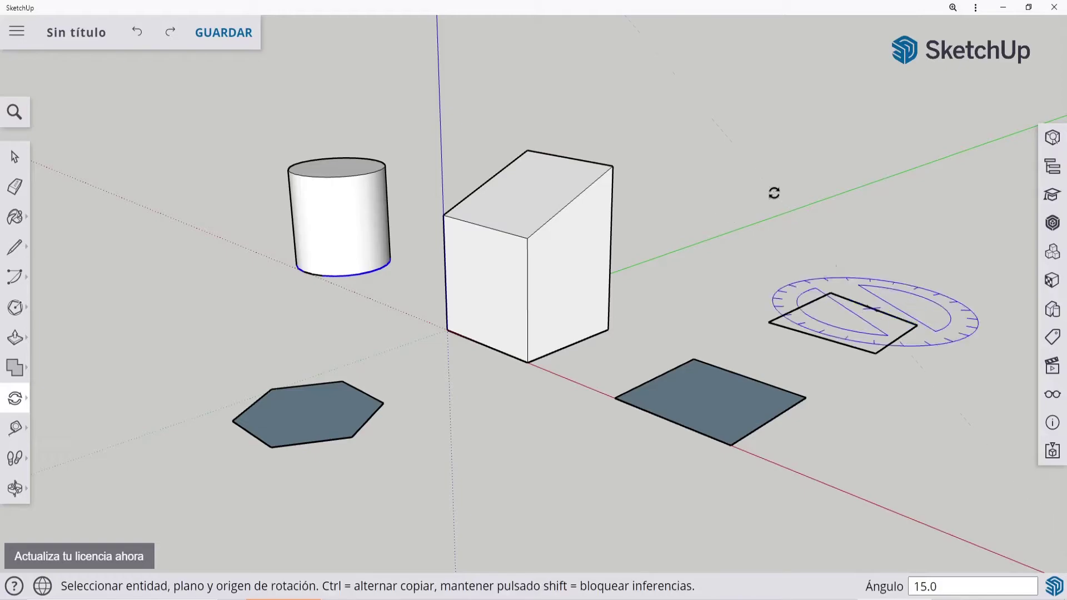
- Try rotating the two edges that meet at the empty rectangle's rear corner about that endpoint, and cancel
click(822, 295)
click(663, 200)
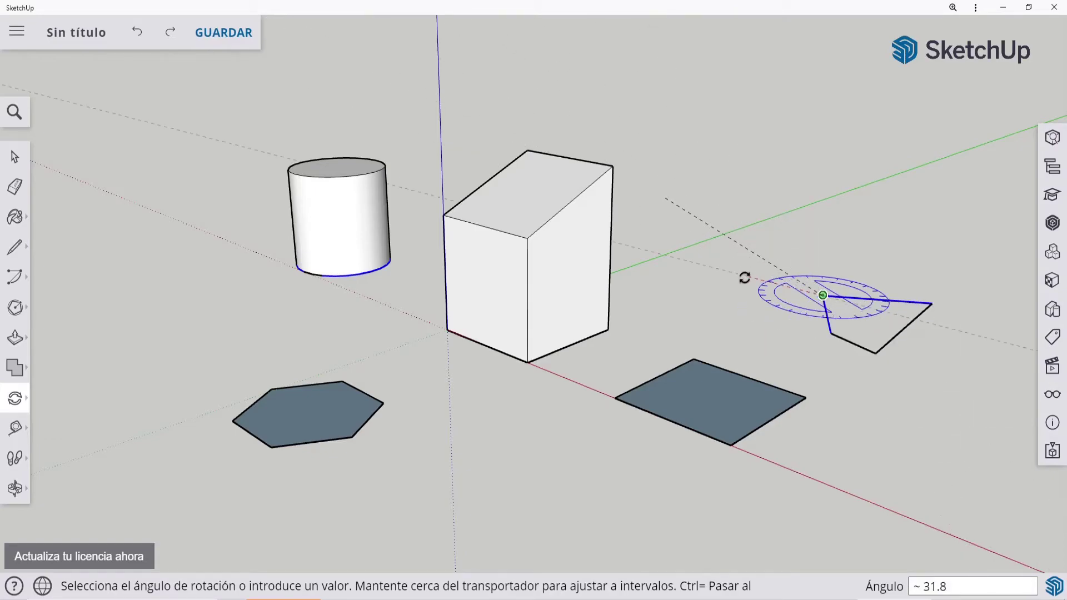
key(Escape)
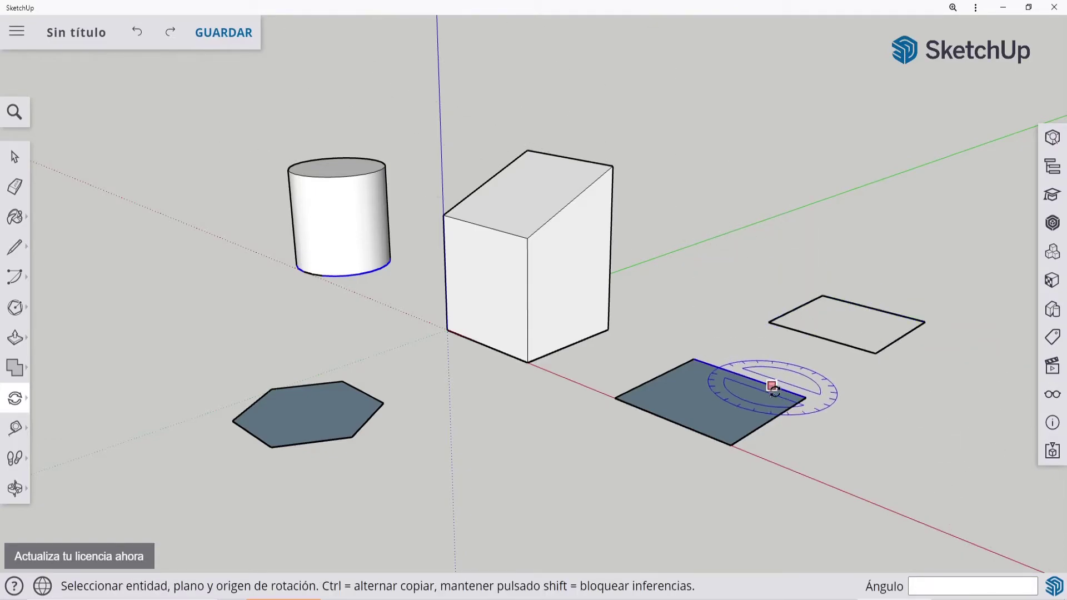
- Try rotating the two edges that meet at the filled rectangle's far corner about that endpoint
click(807, 397)
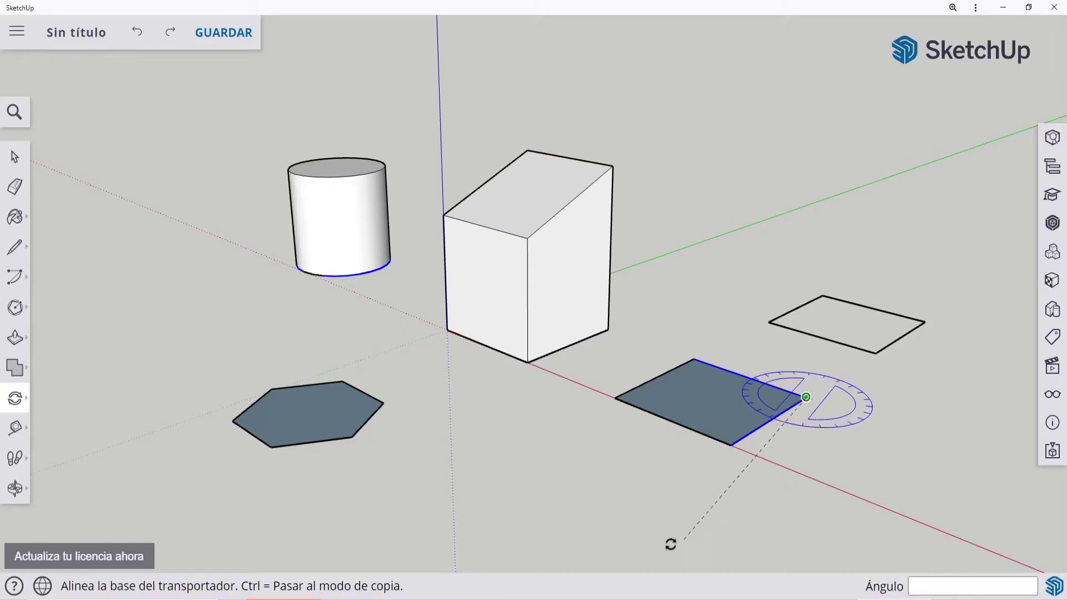
click(610, 543)
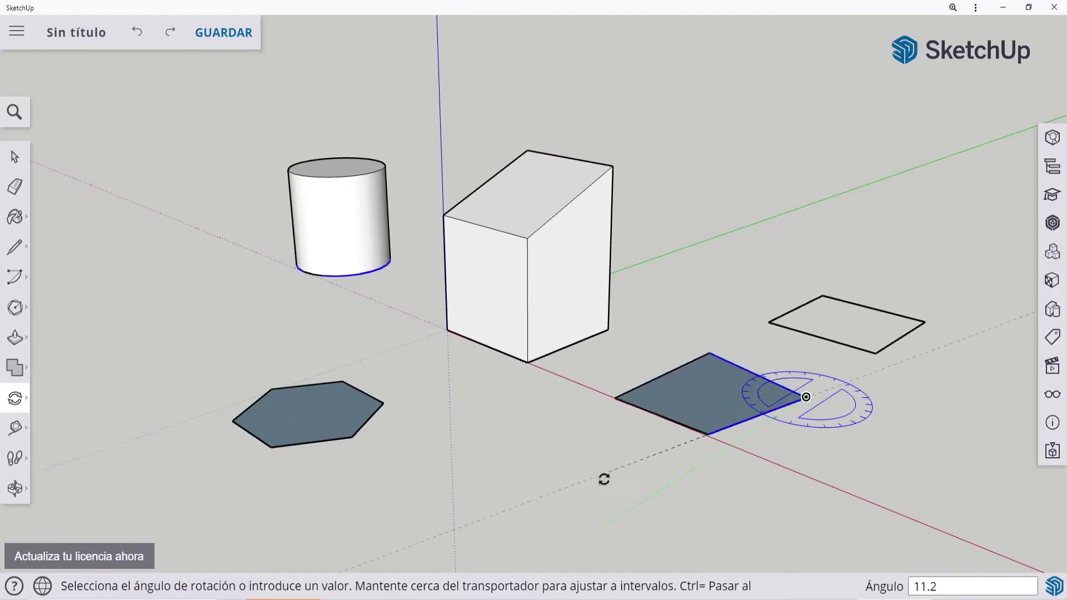
click(654, 494)
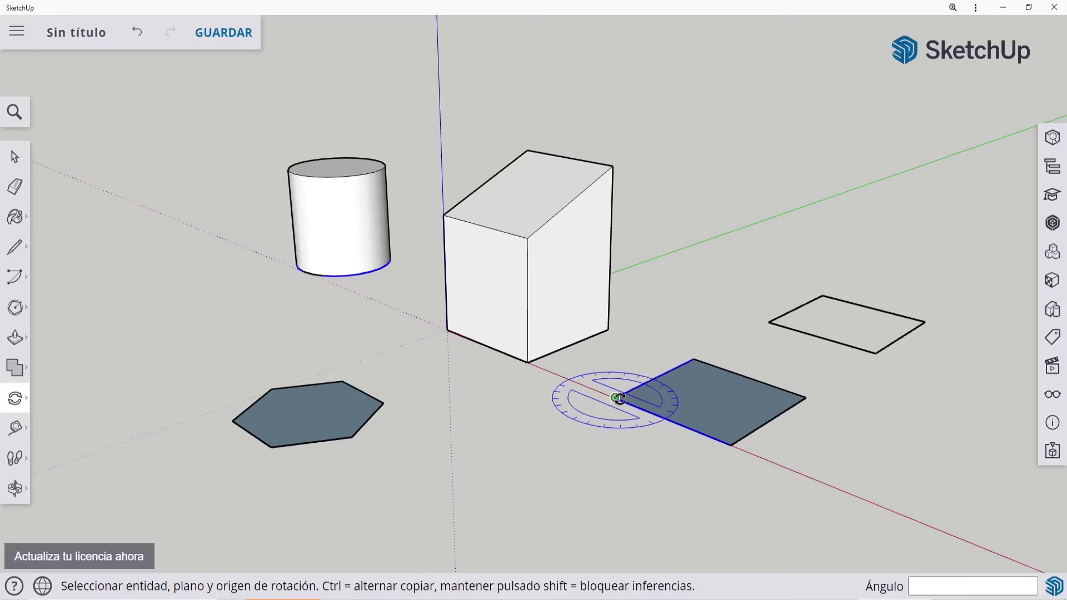
- Try rotating the hexagonal face about its corner nearest the box, and undo the rotation
click(384, 403)
click(166, 428)
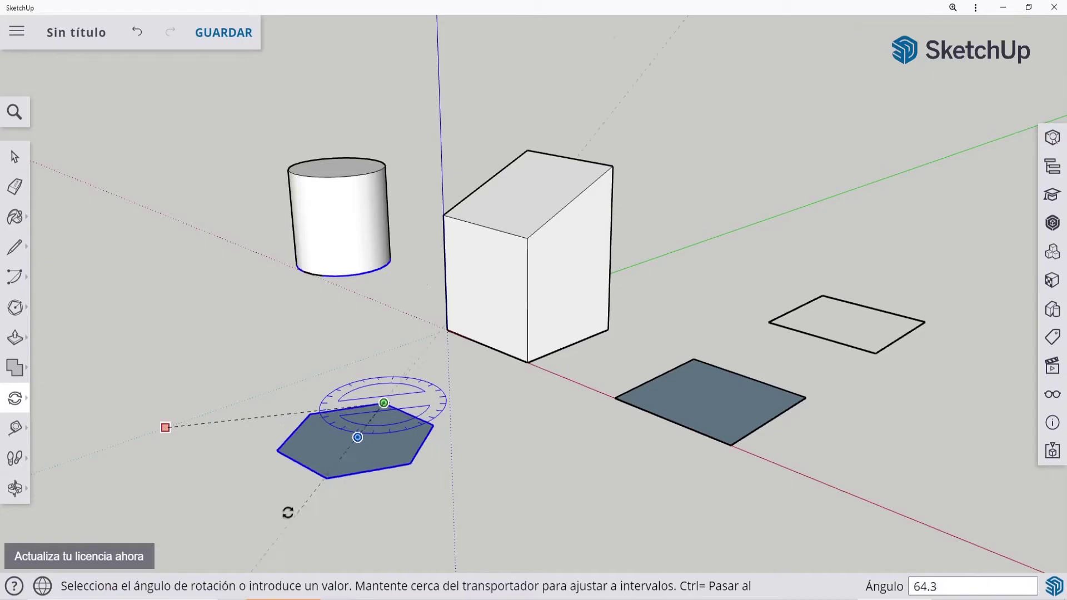
key(ctrl+z)
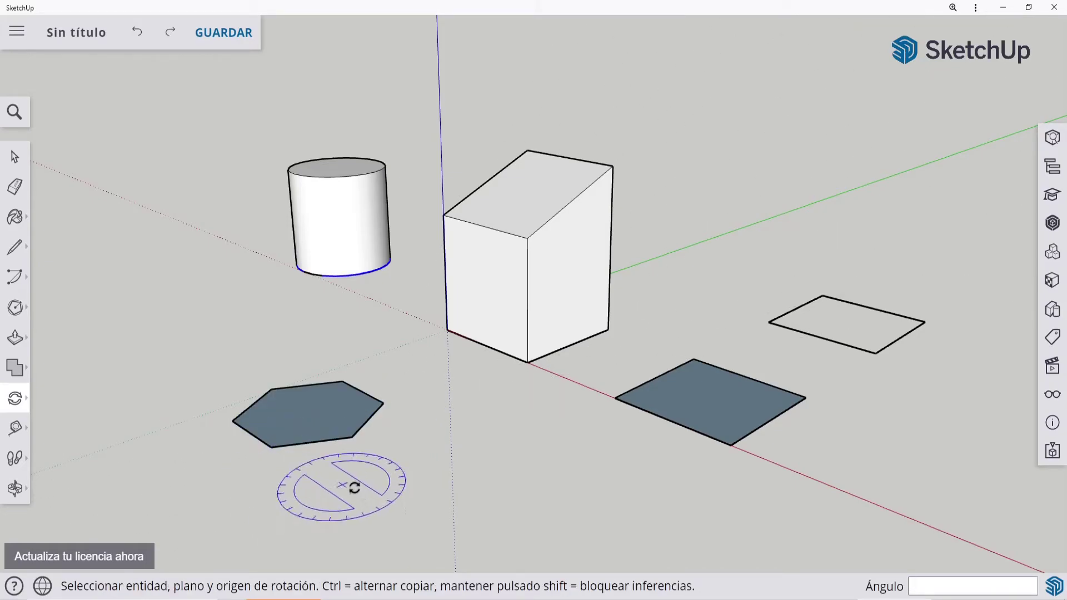
- Try rotating the hexagon about a point on its own face
click(306, 406)
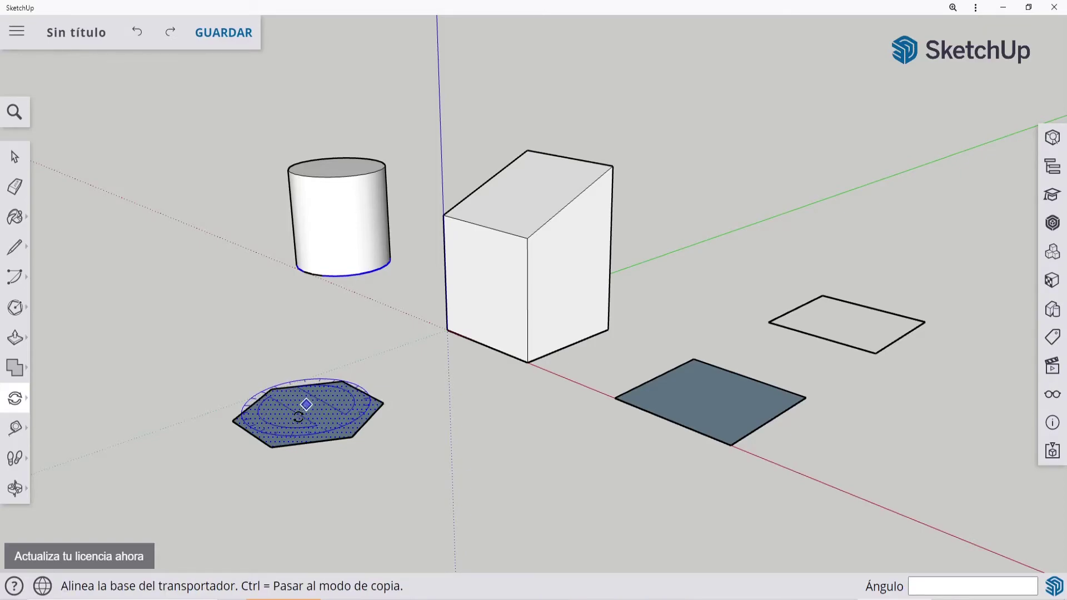
click(126, 326)
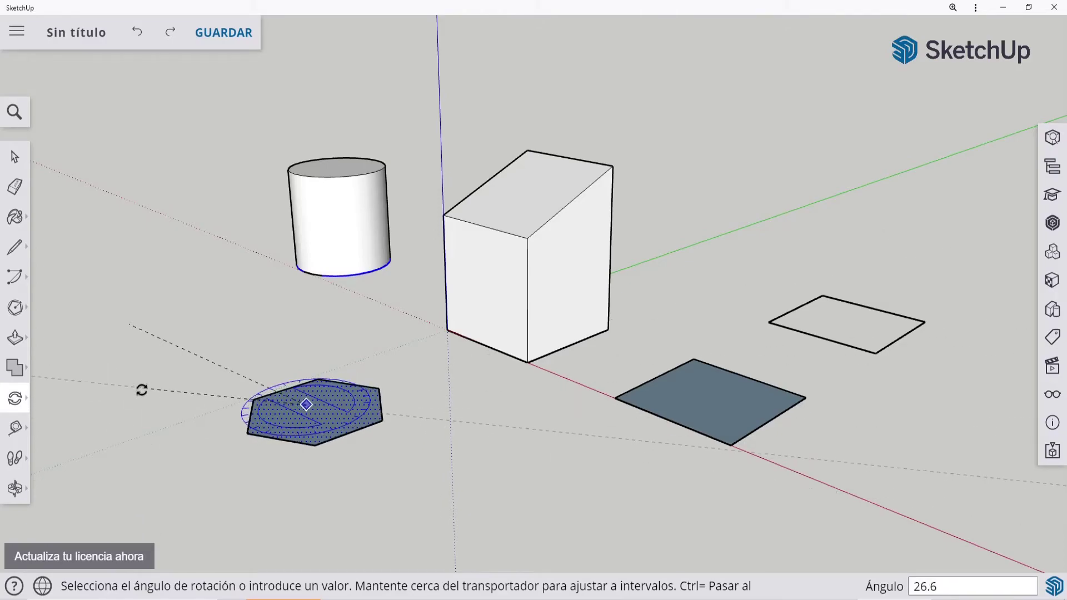
click(142, 390)
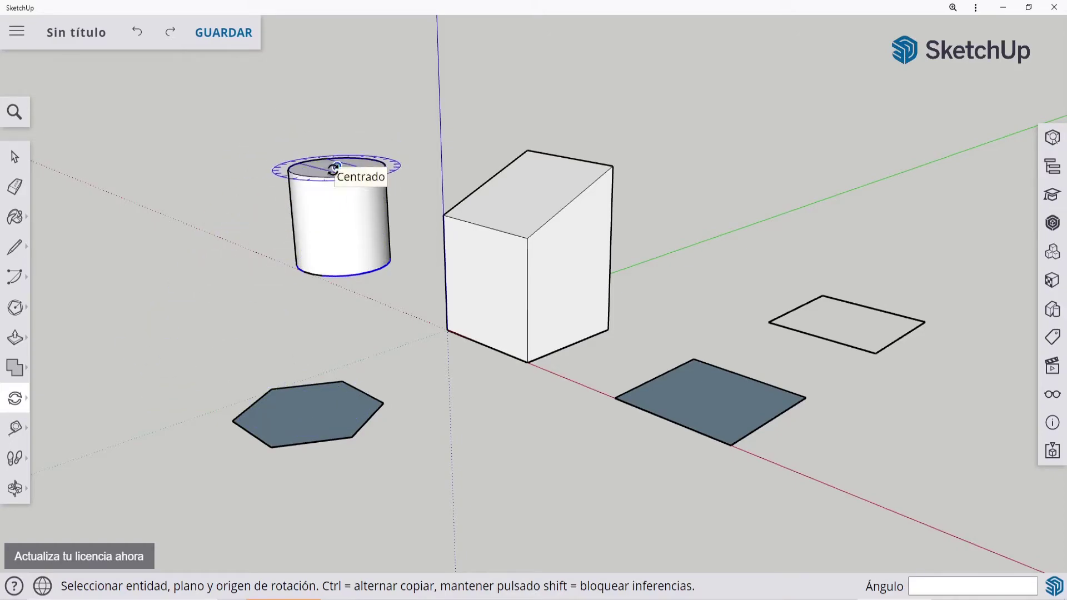
- Try twisting the cylinder by rotating only its top face about a point on the front of its rim
click(340, 176)
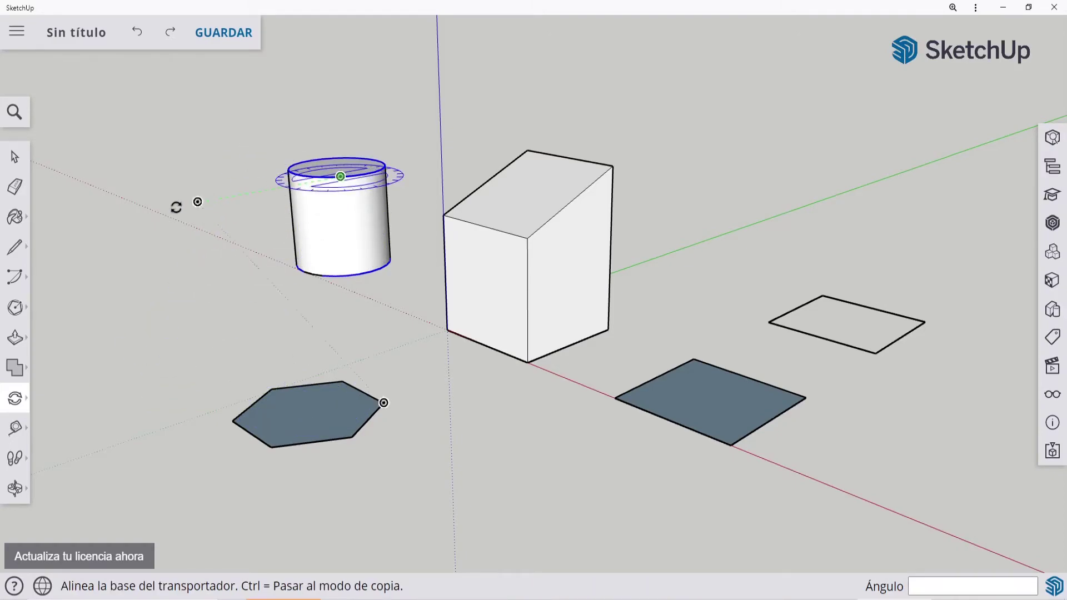
click(148, 207)
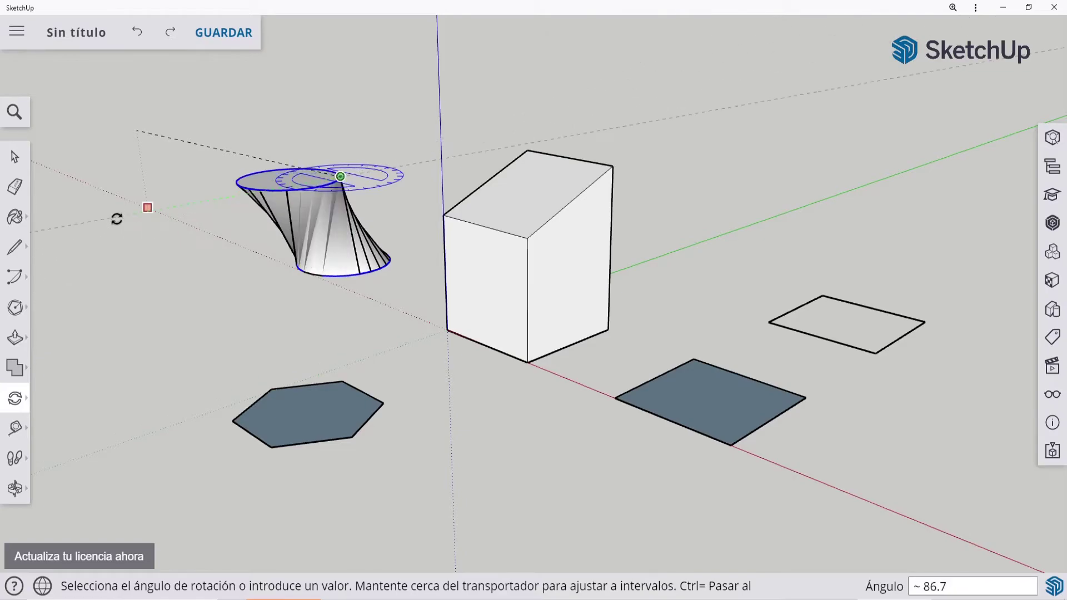
click(149, 225)
scroll(299, 213, up, 2)
middle_drag(212, 276, 184, 295)
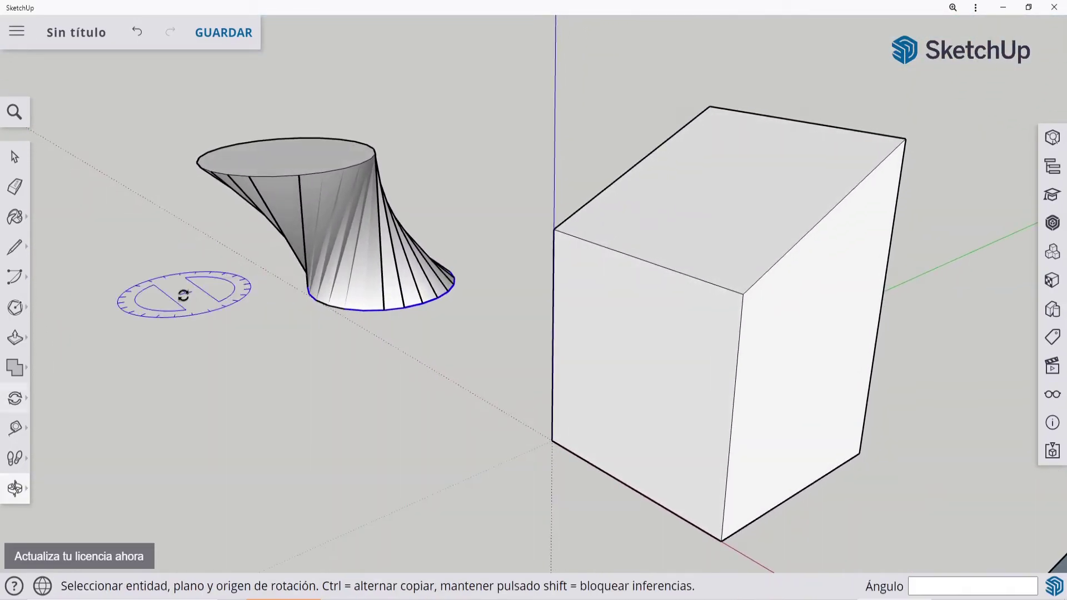
scroll(183, 285, down, 3)
scroll(959, 198, down, 3)
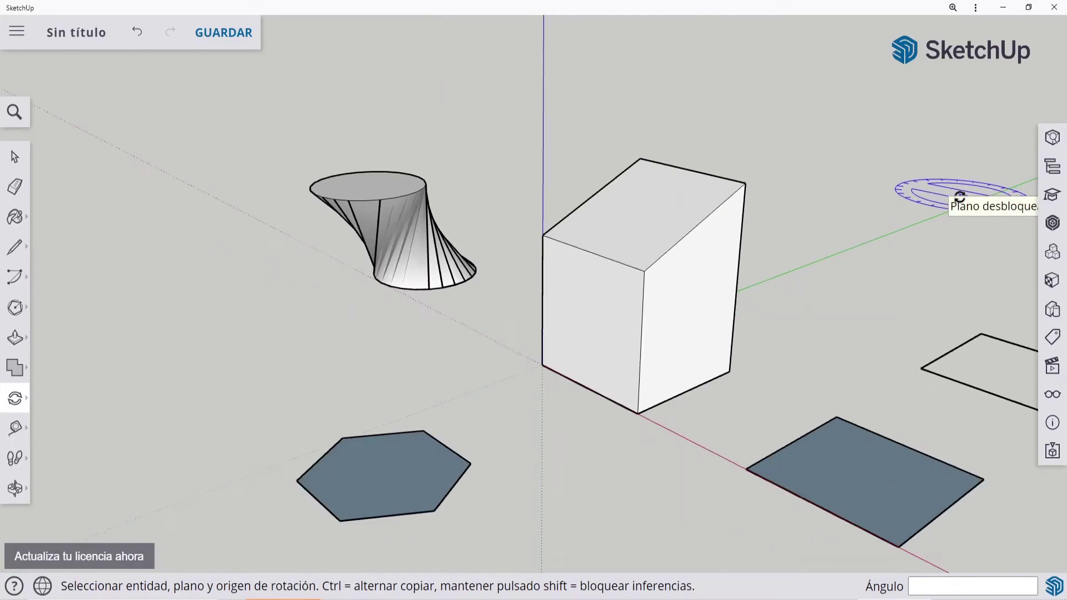
- Try rotating only the box's sloped top face 45 degrees about a point on it, and undo both the box and cylinder twists
click(637, 227)
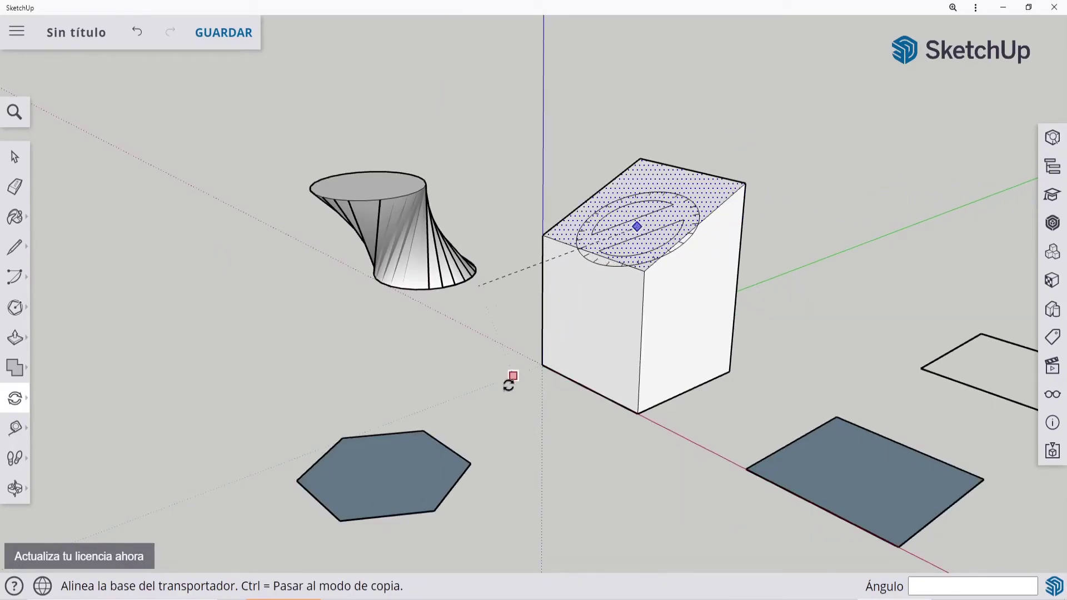
click(615, 453)
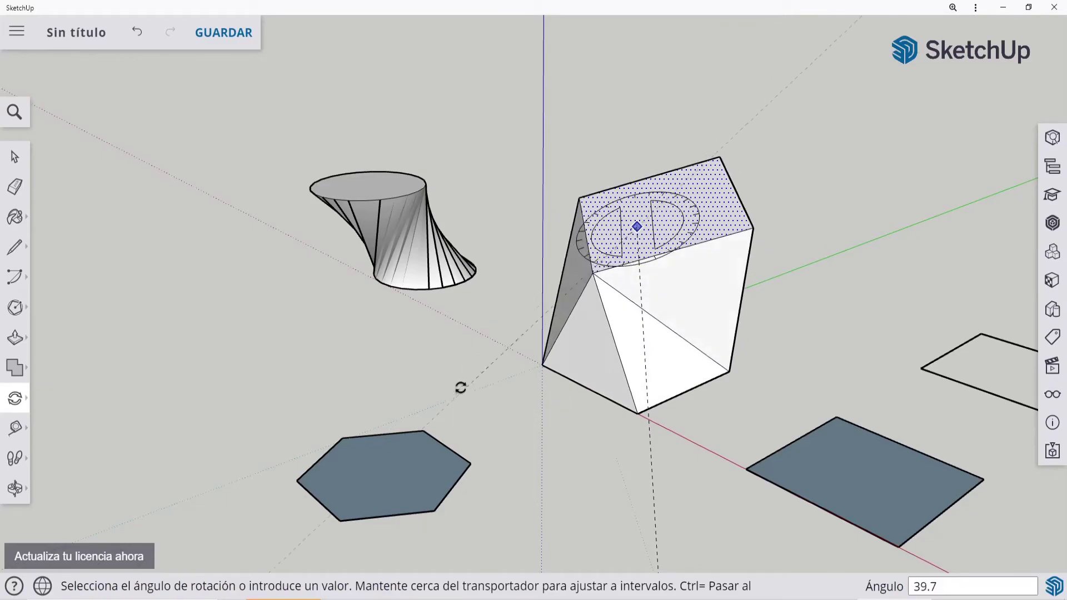
click(445, 376)
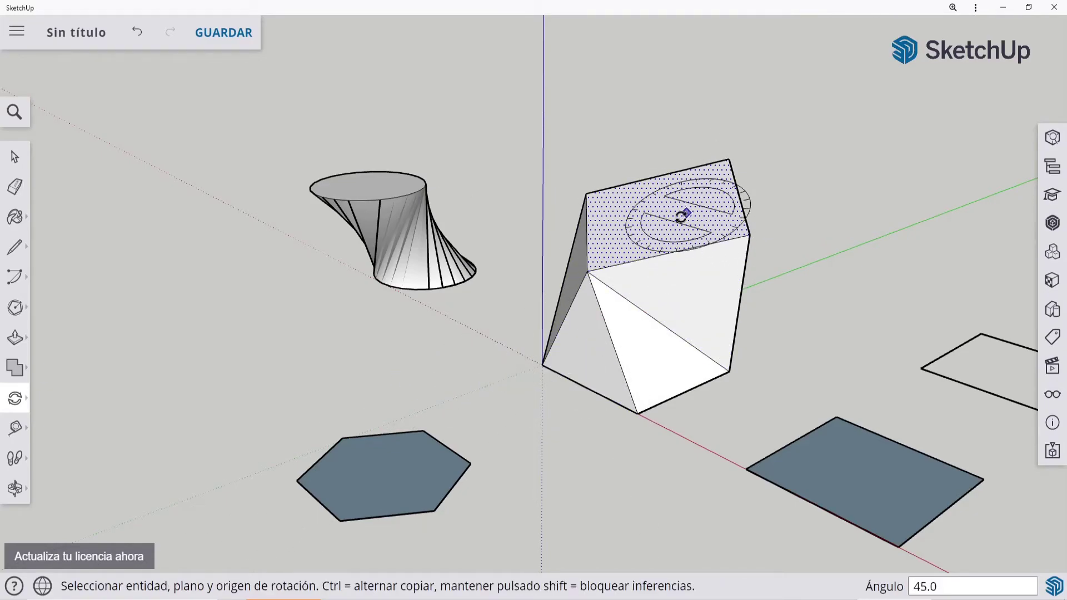
middle_drag(498, 443, 545, 440)
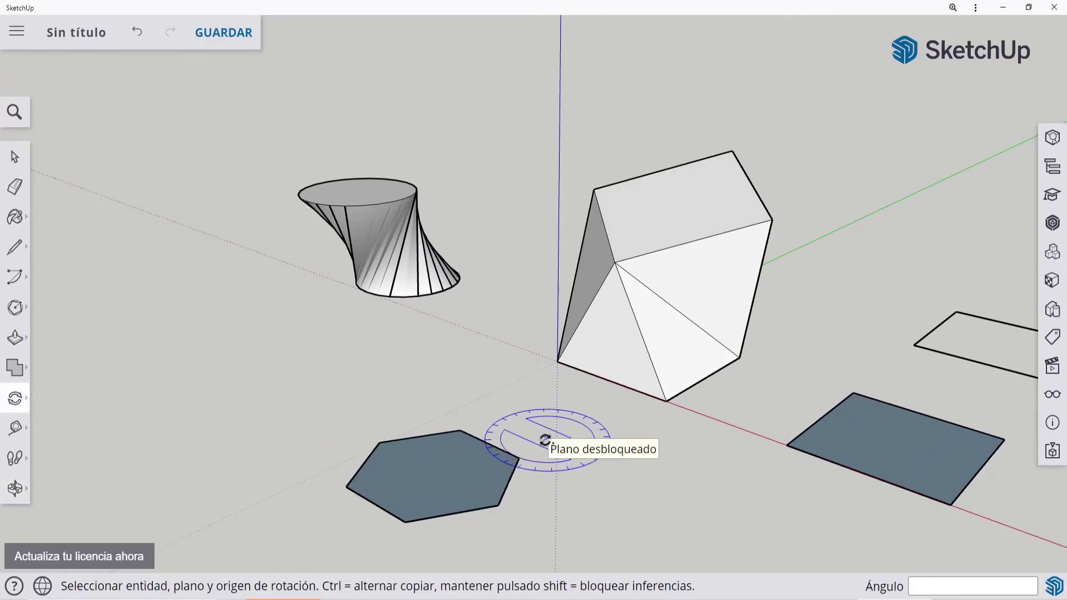
key(ctrl+z)
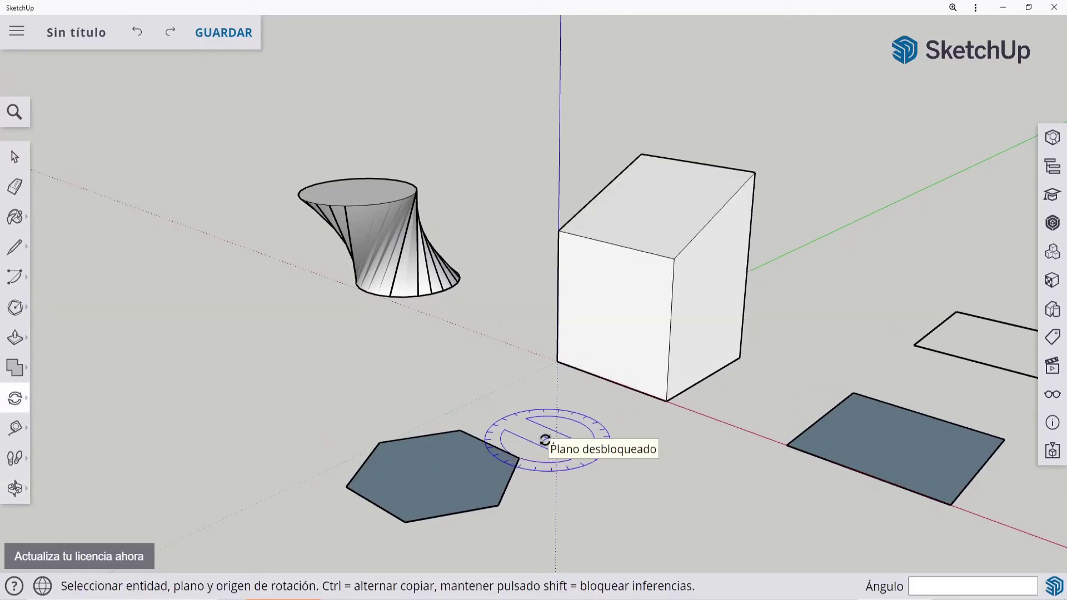
key(ctrl+z)
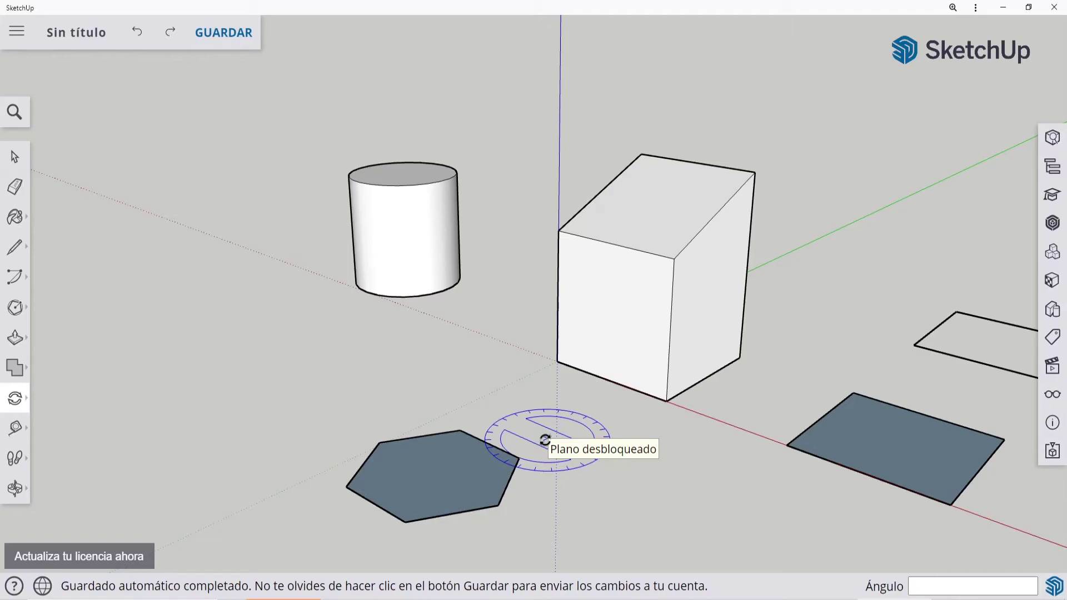
- Try rotating the entire cylinder and box together about the box's lower front corner in the red-axis plane, and undo it
scroll(545, 441, down, 3)
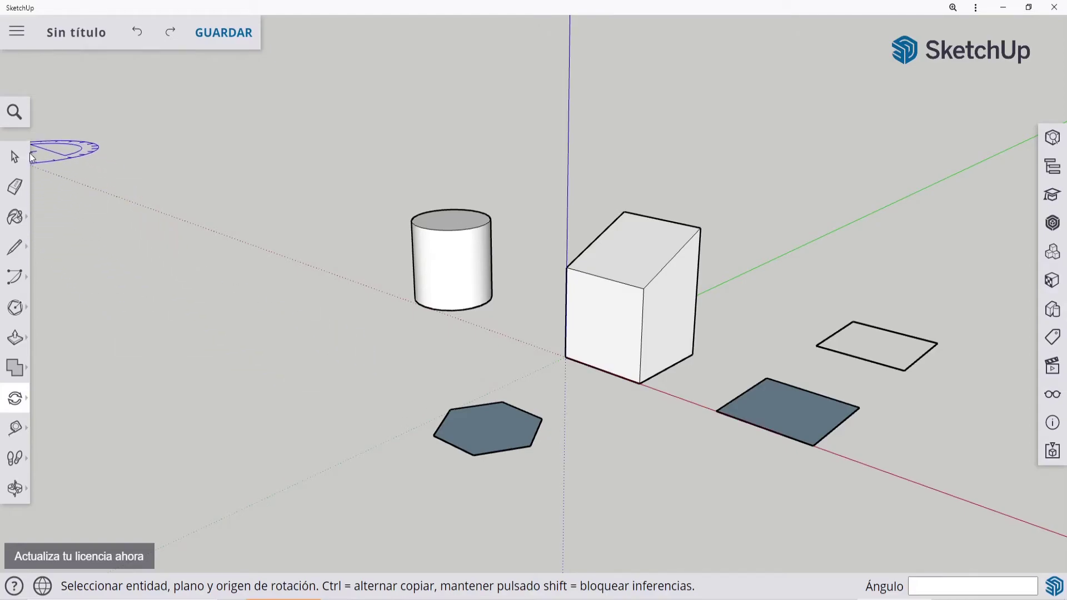
click(15, 156)
triple_click(448, 256)
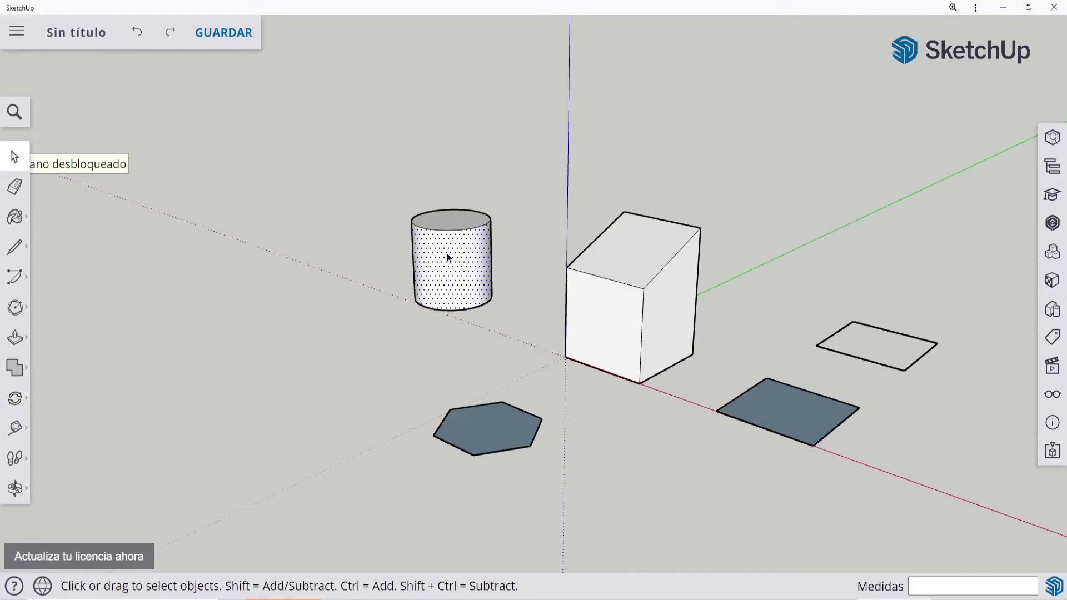
shift+triple_click(624, 330)
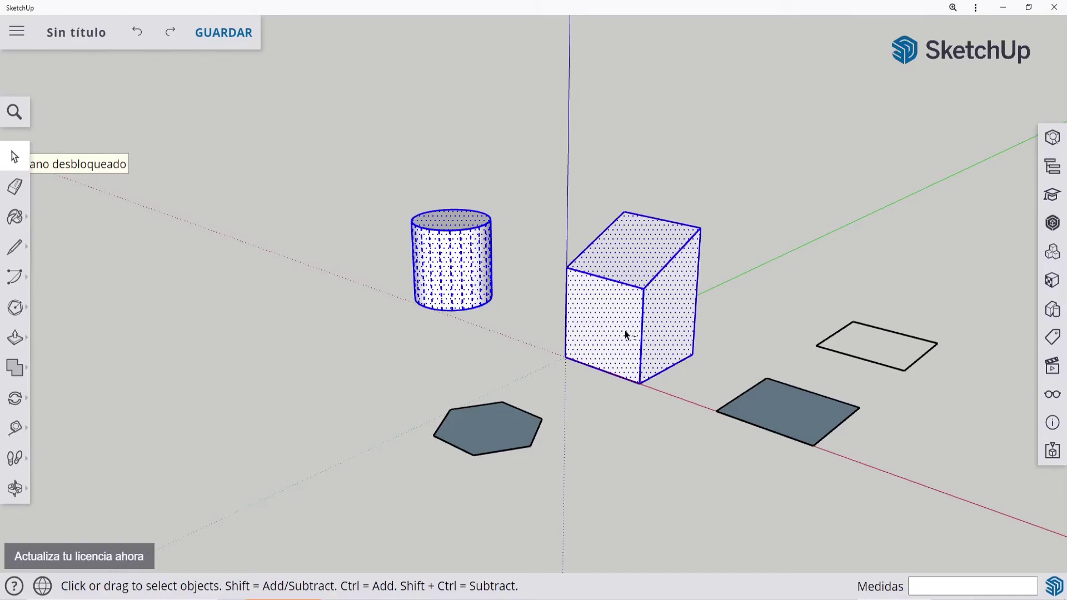
key(q)
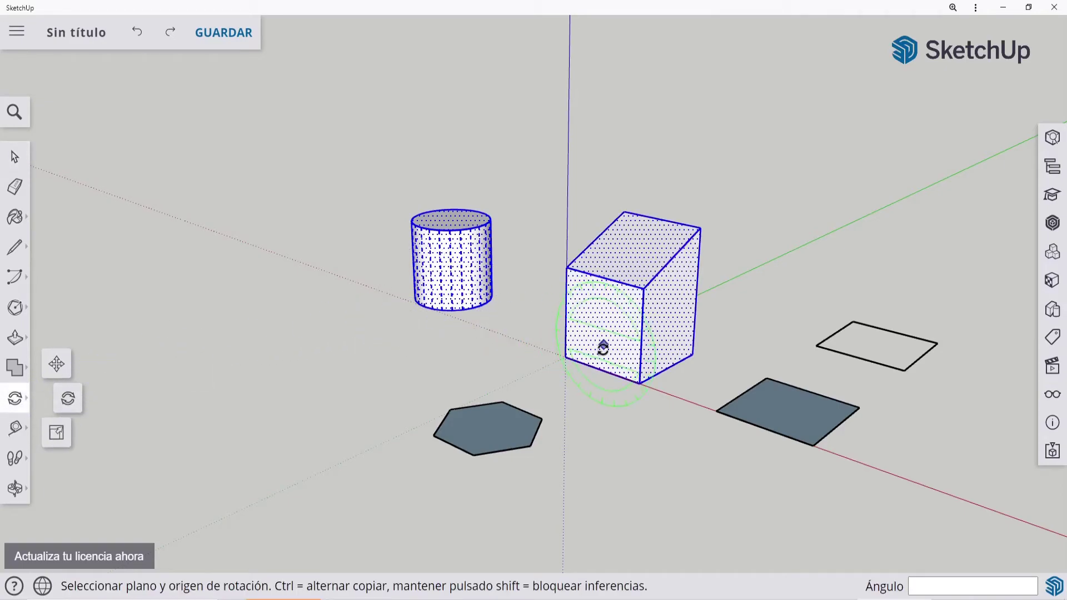
click(640, 383)
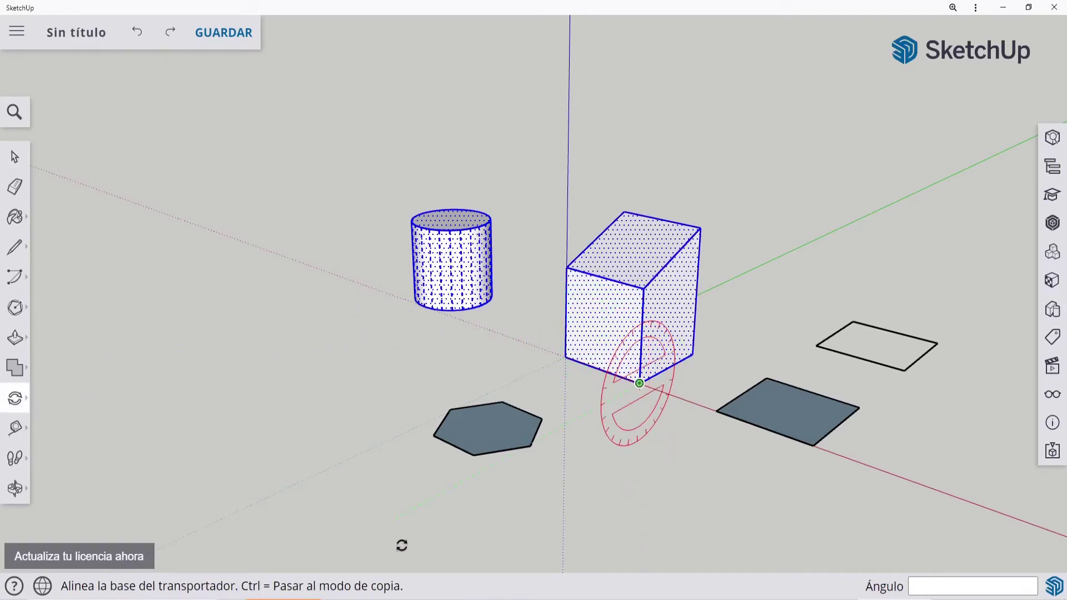
click(400, 545)
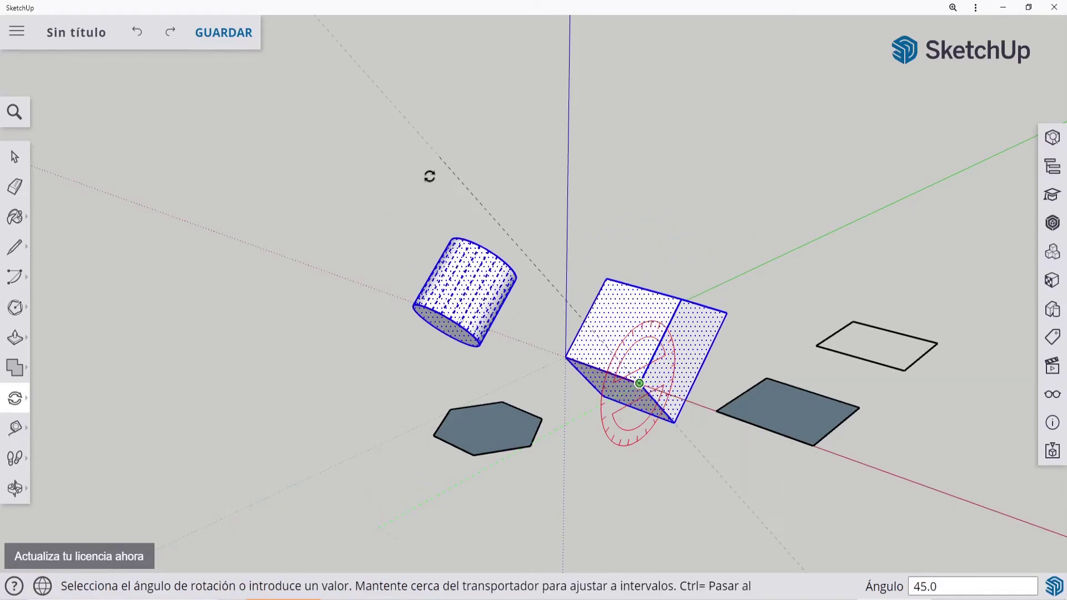
click(354, 387)
key(ctrl+z)
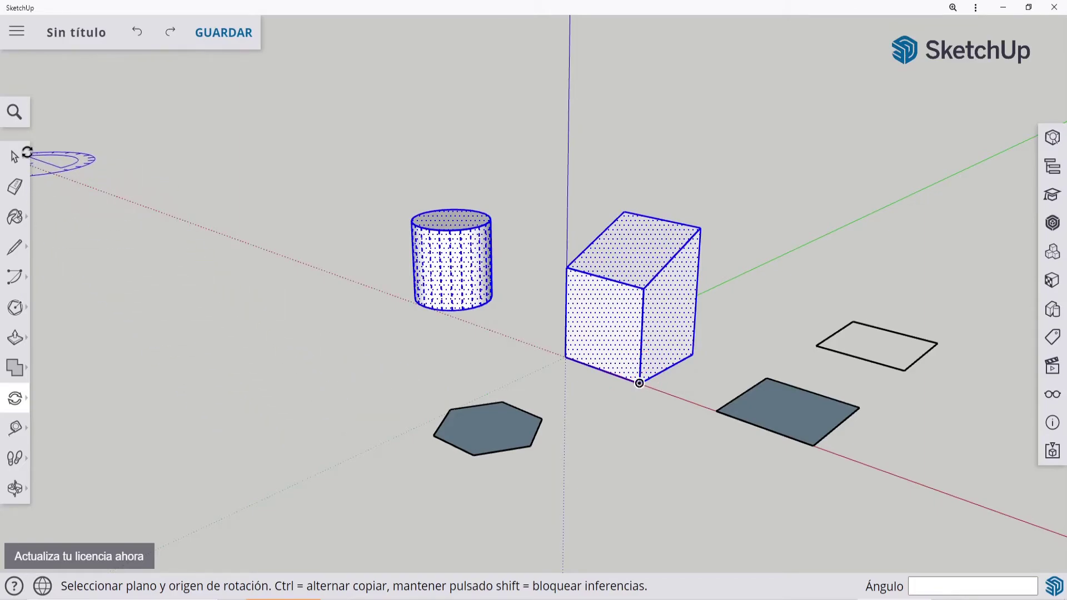
- Clear the selection and select only the entire box with all its connected faces and edges for rotation
click(14, 157)
click(265, 336)
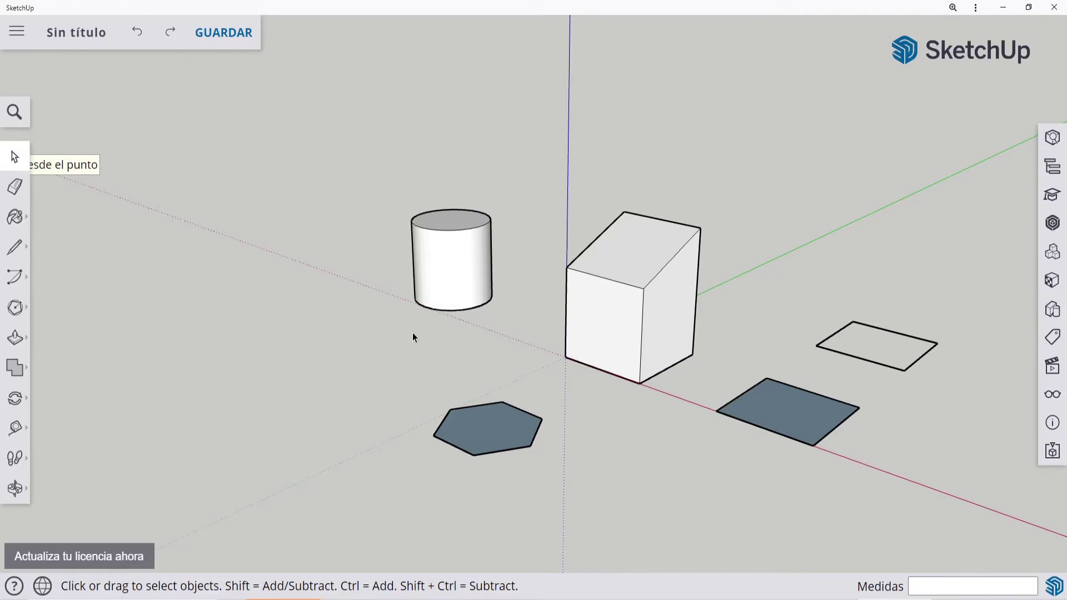
triple_click(617, 345)
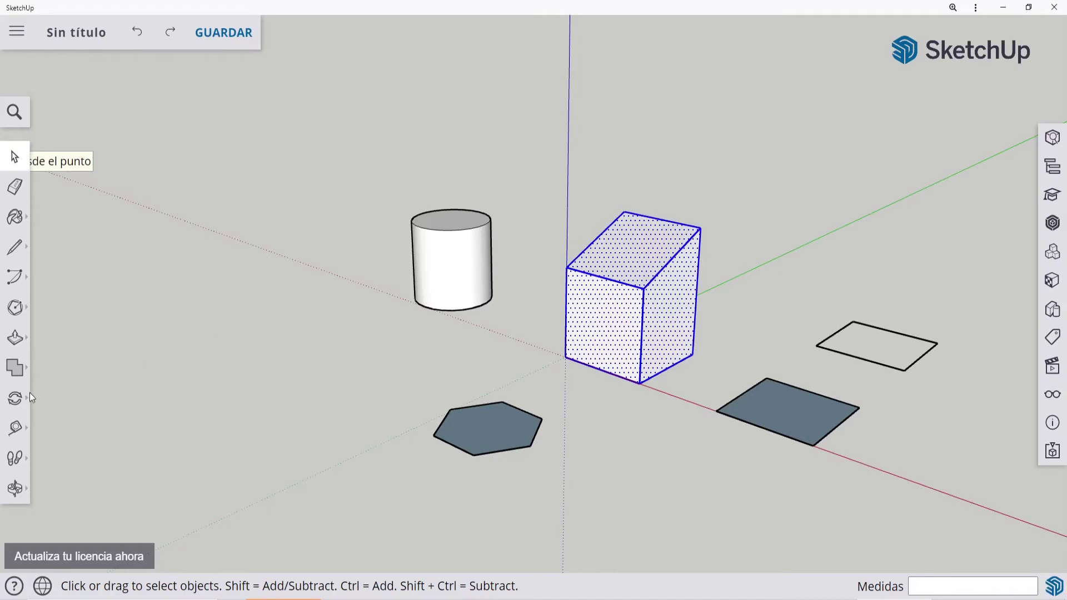
click(15, 398)
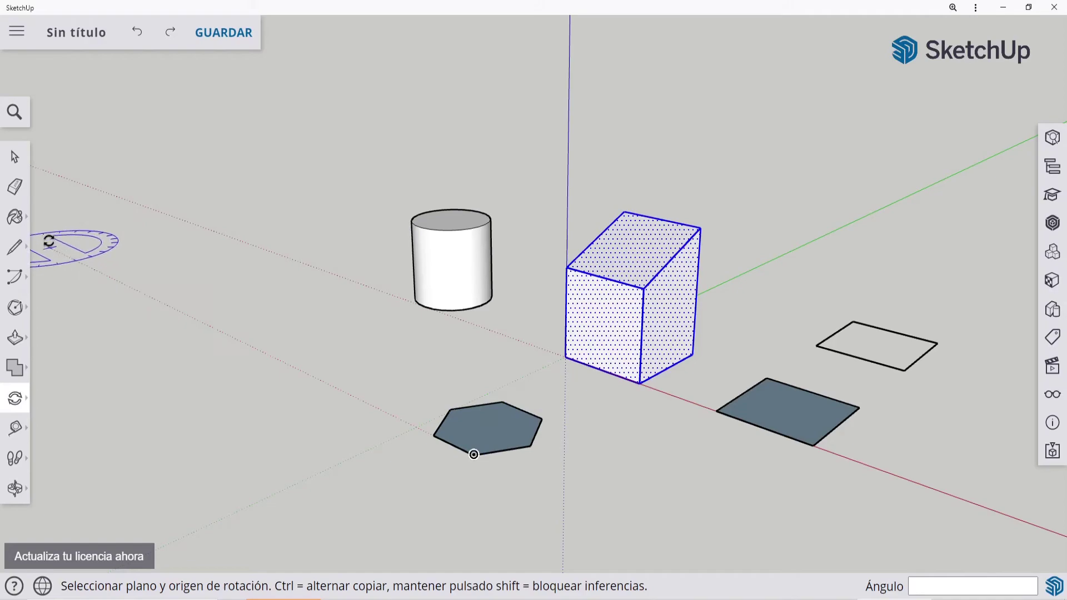
- Draw a diagonal line across the hexagon between two opposite corners to mark its centre
click(21, 254)
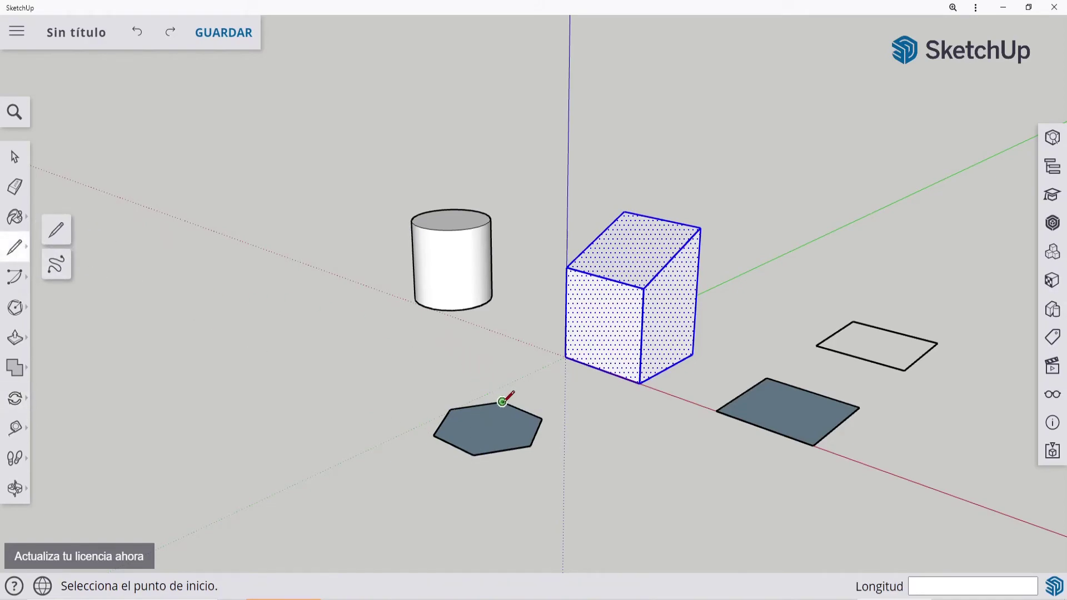
click(502, 402)
click(474, 454)
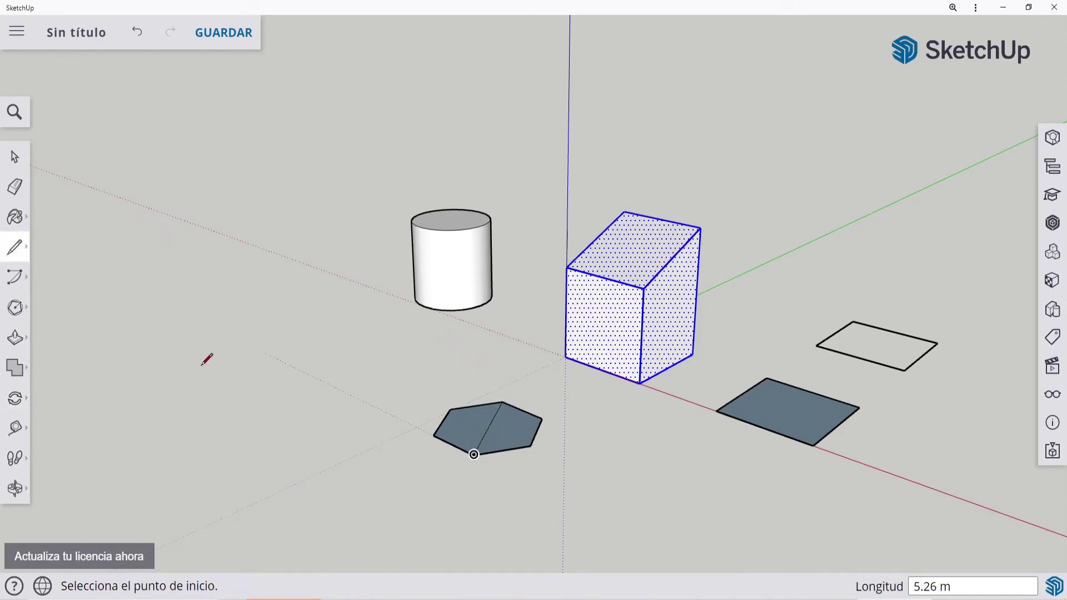
- Create a copy of the box rotated 60 degrees about the hexagon's centre, from one side's midpoint to the next side's midpoint
click(17, 400)
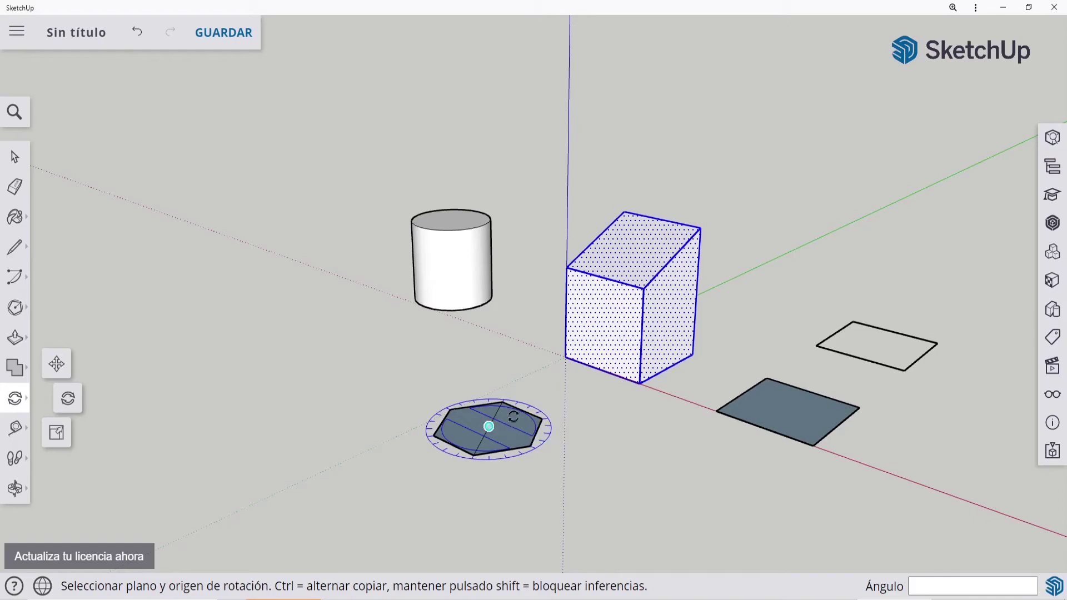
click(488, 426)
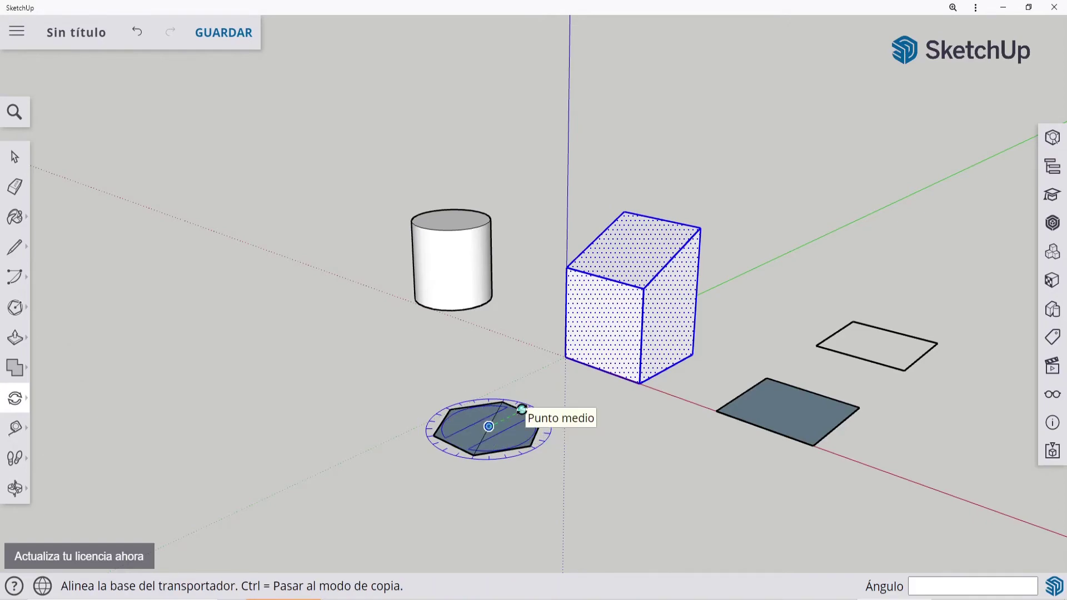
click(522, 410)
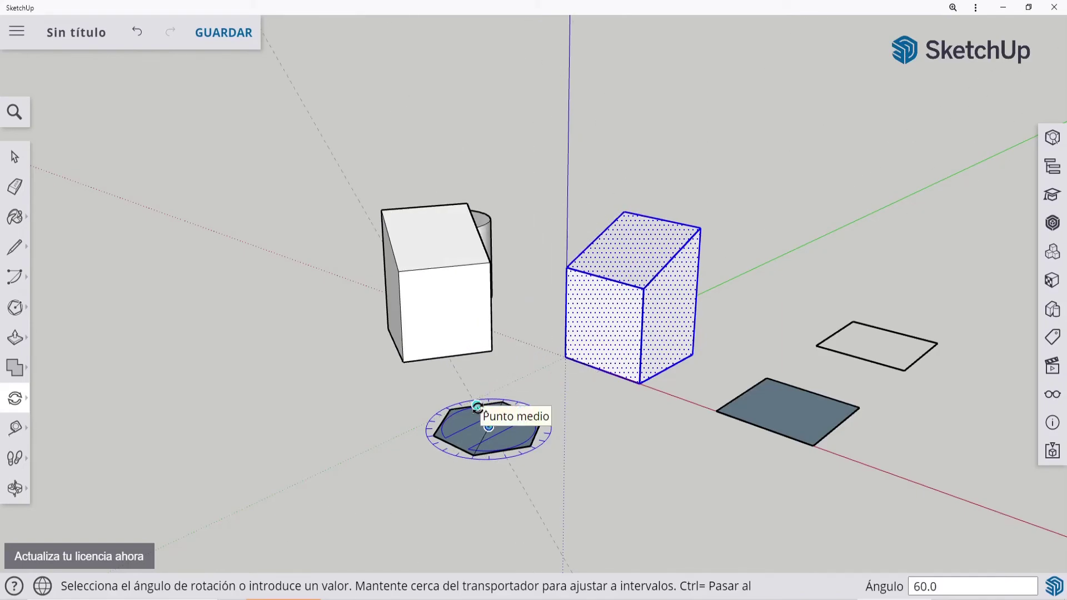
click(477, 407)
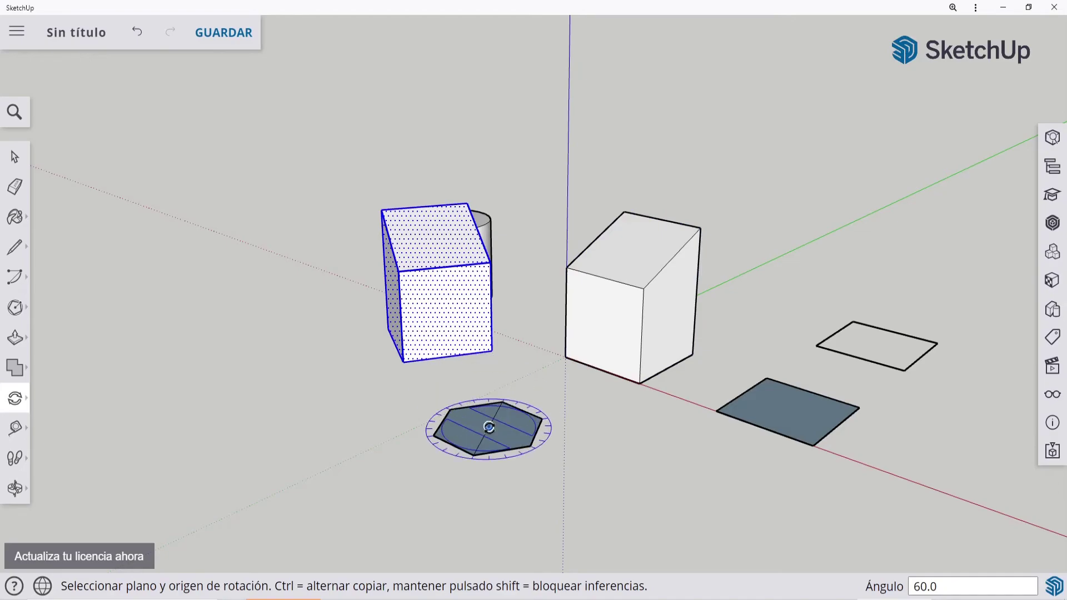
- Rotate another copy from the new box about the hexagon's centre, ending at the midpoint of the following hexagon side
click(488, 427)
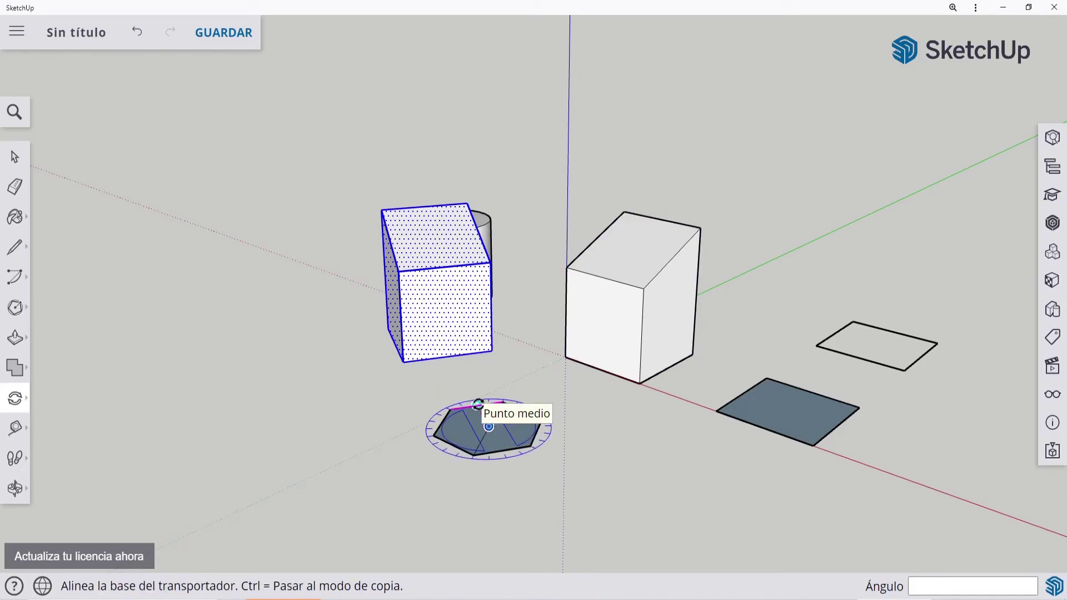
click(478, 404)
key(ctrl)
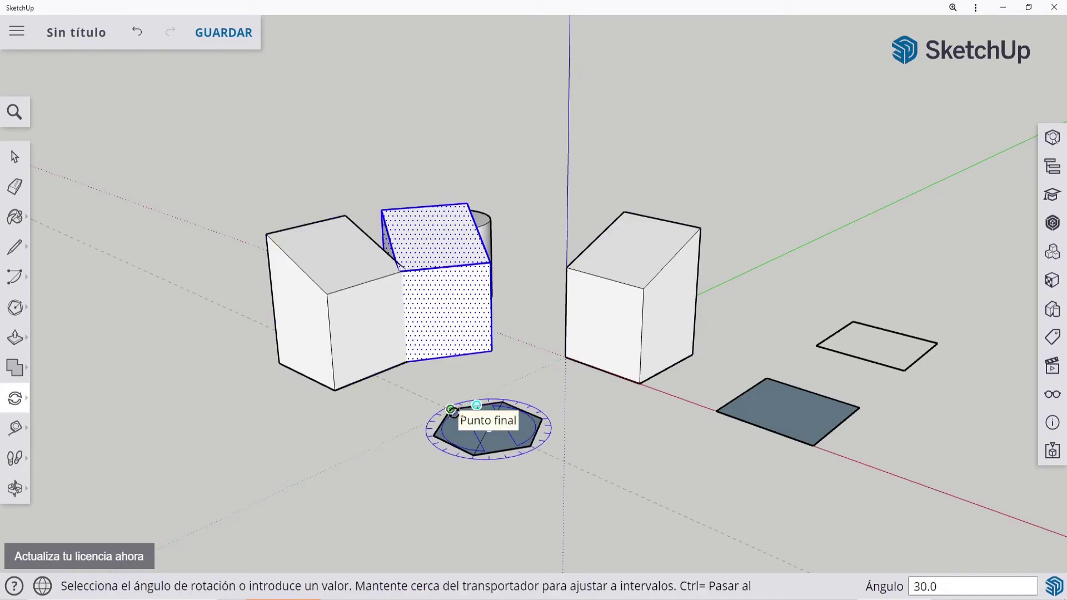
click(442, 423)
middle_drag(662, 491, 637, 531)
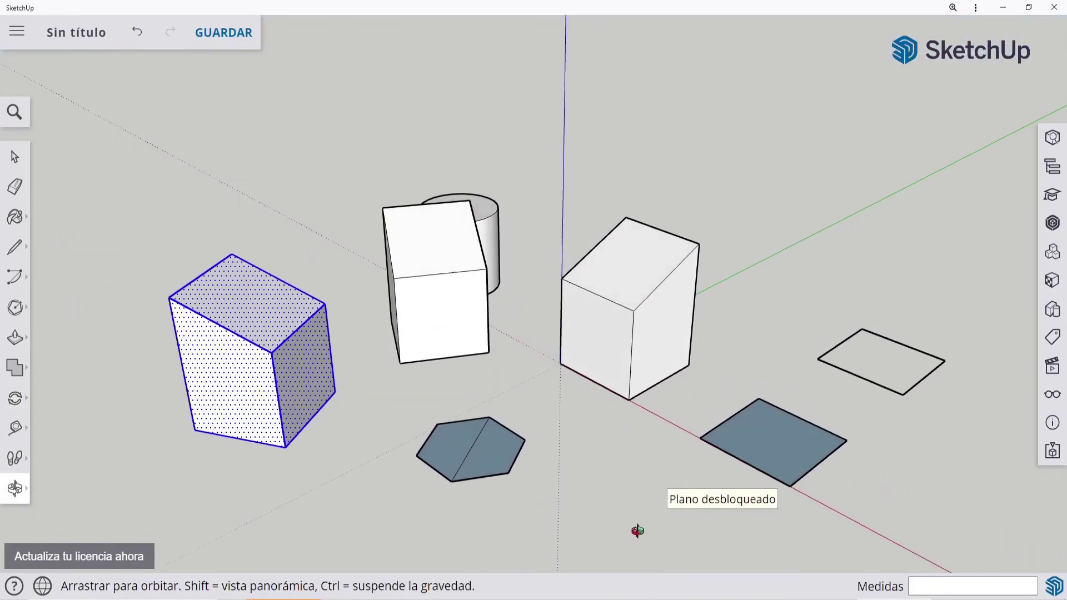